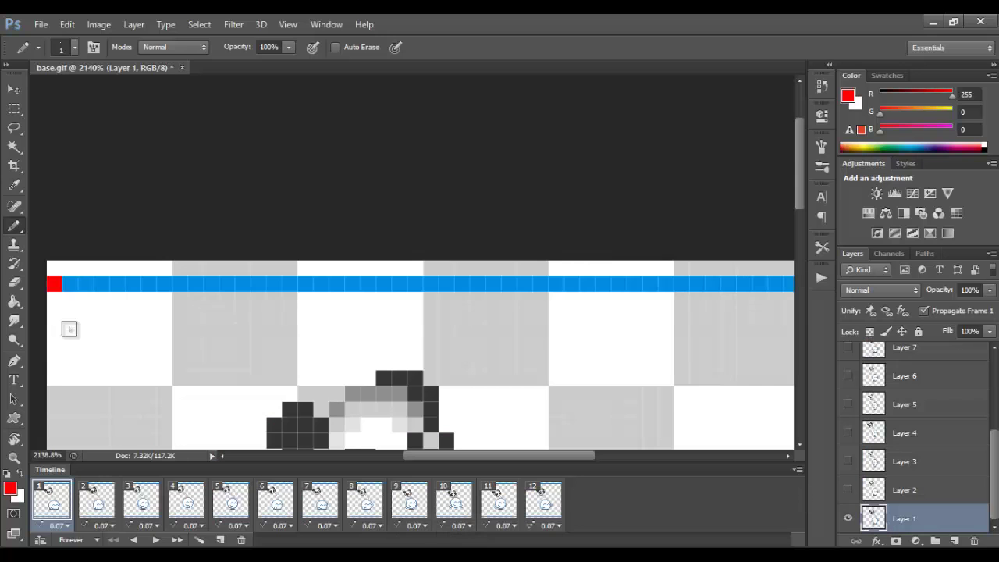
- Paint two-pixel blocks of cyan, green, yellow, magenta, orange, blue and purple after the red pixel on the upper blue row
left_click(10, 488)
left_click(729, 163)
left_click_drag(110, 284, 256, 284)
left_click(10, 488)
left_click(611, 327)
left_click(729, 164)
left_click(11, 488)
left_click(610, 203)
left_click(729, 164)
left_click(726, 165)
left_click(10, 488)
left_click(610, 233)
left_click(728, 163)
left_click(11, 488)
left_click(611, 215)
left_click_drag(612, 319, 621, 167)
left_click(727, 164)
- Repeat the rainbow blocks along the rest of the upper row, sampling each colour from the blocks already painted
key("i")
left_click(95, 284)
left_click_drag(305, 284, 635, 284)
left_click(129, 286, "alt")
left_click(158, 285, "alt")
left_click(190, 286, "alt")
left_click(221, 285, "alt")
left_click(252, 285, "alt")
left_click(286, 284, "alt")
left_click(317, 286, "alt")
left_click(378, 285, "alt")
left_click(407, 279, "alt")
left_click_drag(650, 284, 697, 284)
left_click(439, 285, "alt")
left_click(470, 286, "alt")
left_click(362, 285, "alt")
left_click_drag(598, 284, 647, 285)
left_click(417, 285, "alt")
left_click_drag(662, 285, 677, 285)
- Copy the whole rainbow row and place the pasted copy over the blue row near the canvas's lower edge
double_click(14, 458)
left_click_drag(383, 261, 499, 260)
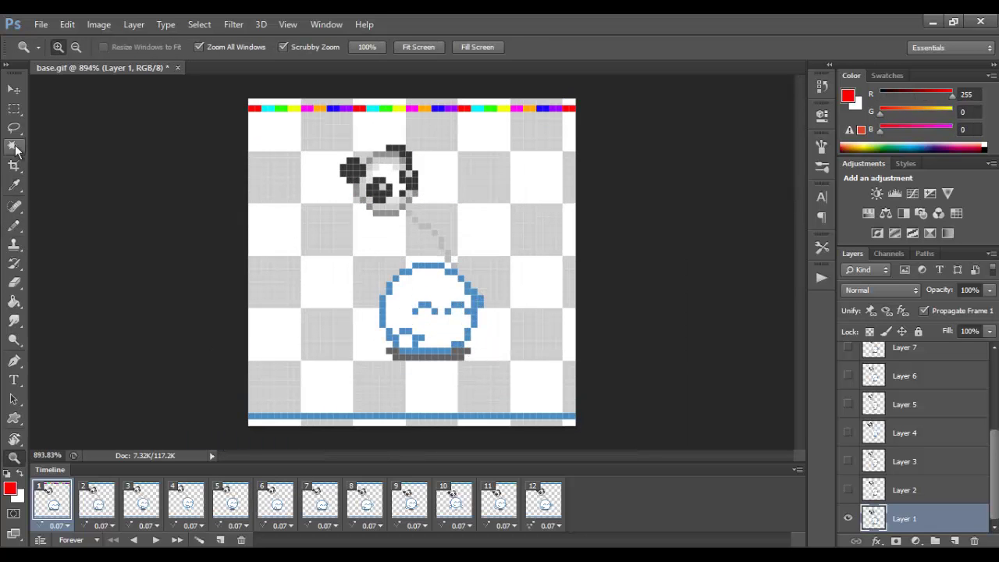
left_click(14, 109)
left_click_drag(238, 92, 596, 117)
key("ctrl+c")
key("ctrl+v")
key("v")
left_click_drag(405, 107, 404, 415)
- Put the copied row's layer above Layer 12, and paste another rainbow row over the original one, merged into that layer
left_click_drag(907, 518, 908, 485)
left_click_drag(908, 489, 928, 350)
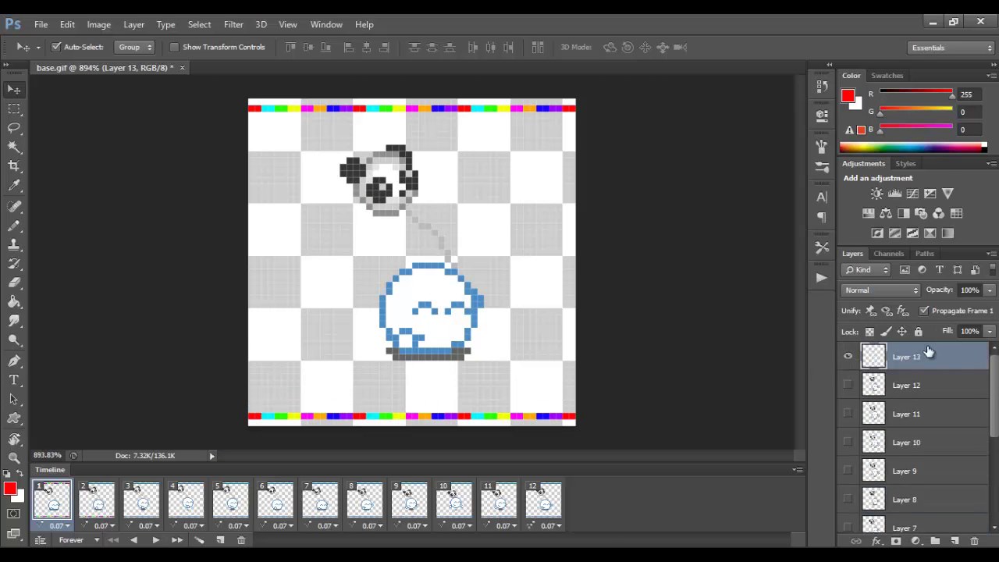
key("ctrl+v")
left_click_drag(484, 261, 484, 107)
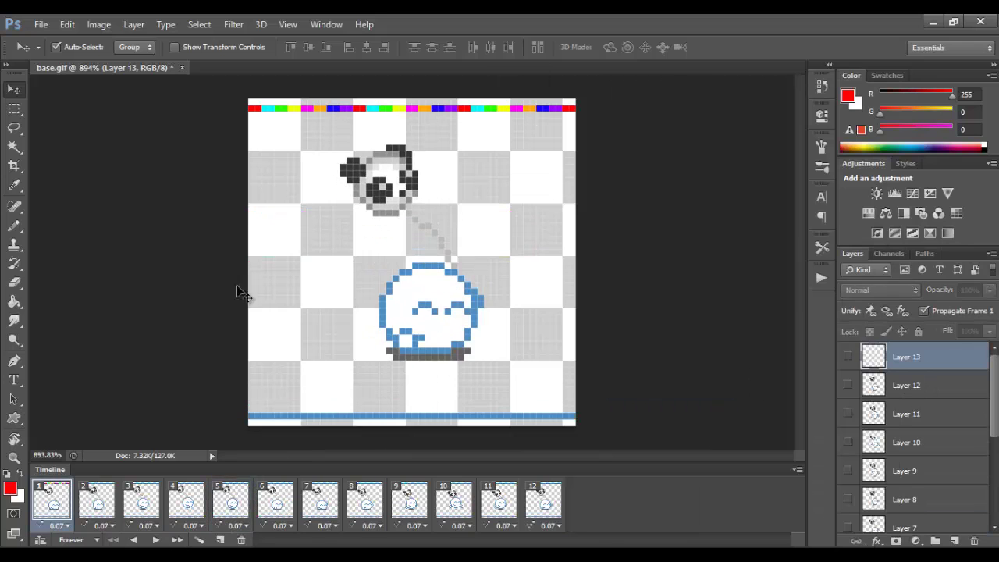
- Redraw the upper row on Layer 1 as a straight line in the original blue, and show Layer 13 again
key("b")
left_click(908, 519)
left_click(251, 108)
mouse_move(995, 396)
left_mouse_down()
mouse_move(995, 484)
mouse_move(995, 390)
left_mouse_up()
left_click(572, 109, "shift")
left_click(849, 357)
double_click(14, 458)
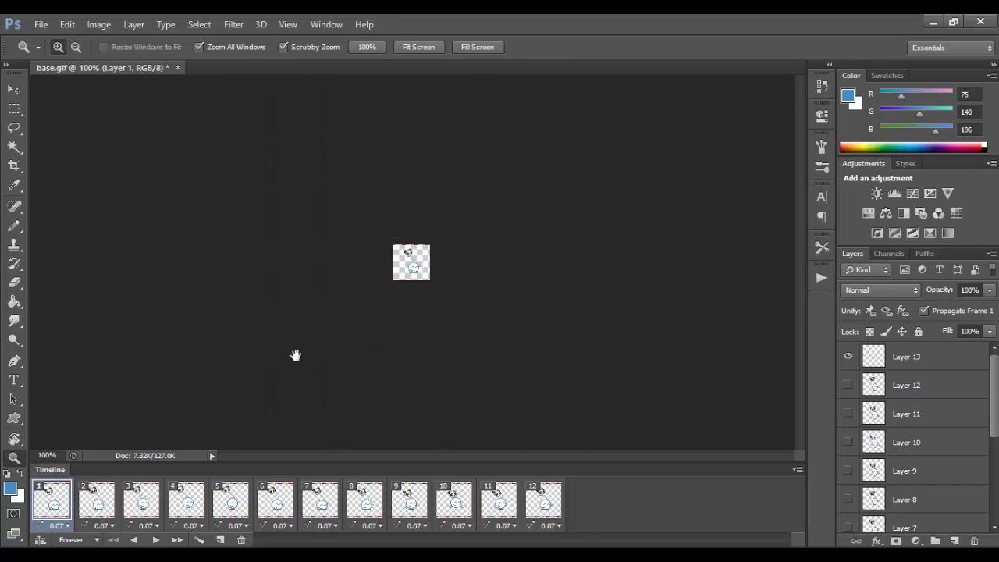
left_click_drag(470, 250, 555, 249)
right_click(14, 226)
left_click(86, 243)
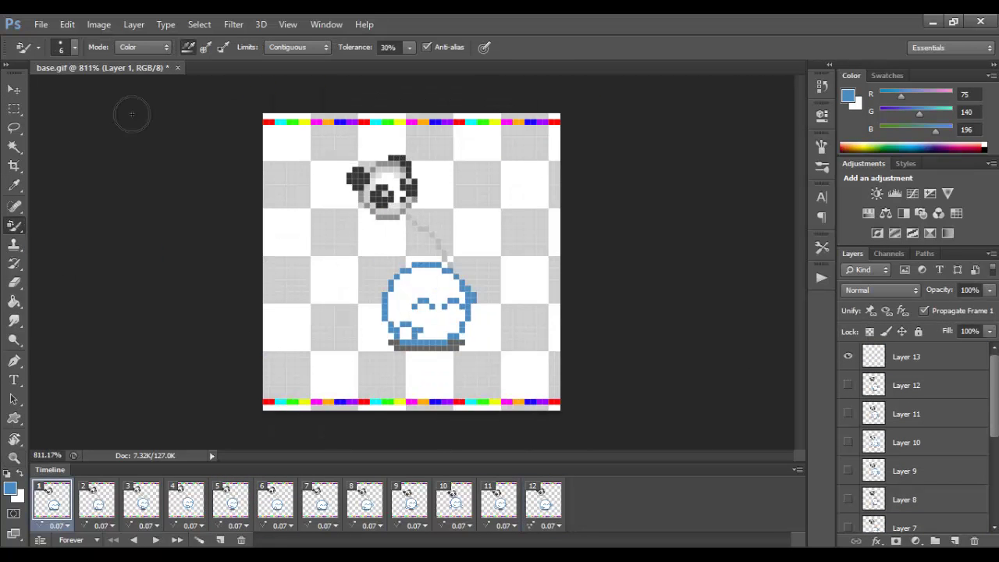
left_click_drag(995, 412, 995, 498)
left_click(821, 87)
left_click(718, 221)
left_click(718, 373)
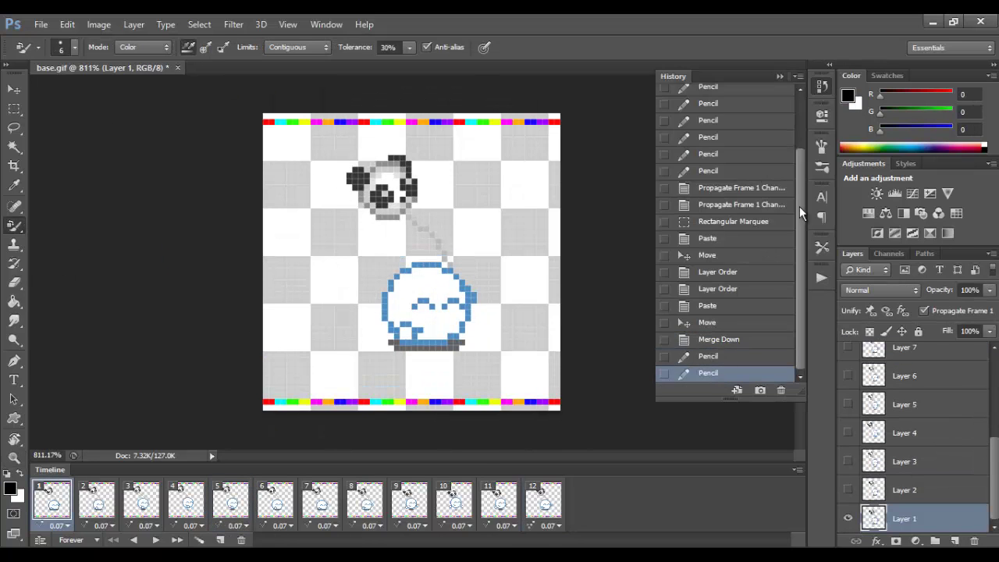
left_click(822, 87)
- Trace the blue head outline, eyes, mouth and hand of frame 1 in black with the 1-pixel Pencil
right_click(14, 224)
left_click(67, 228)
scroll(416, 295, "up", 6)
right_click(14, 225)
left_click(67, 238)
scroll(403, 323, "up", 2)
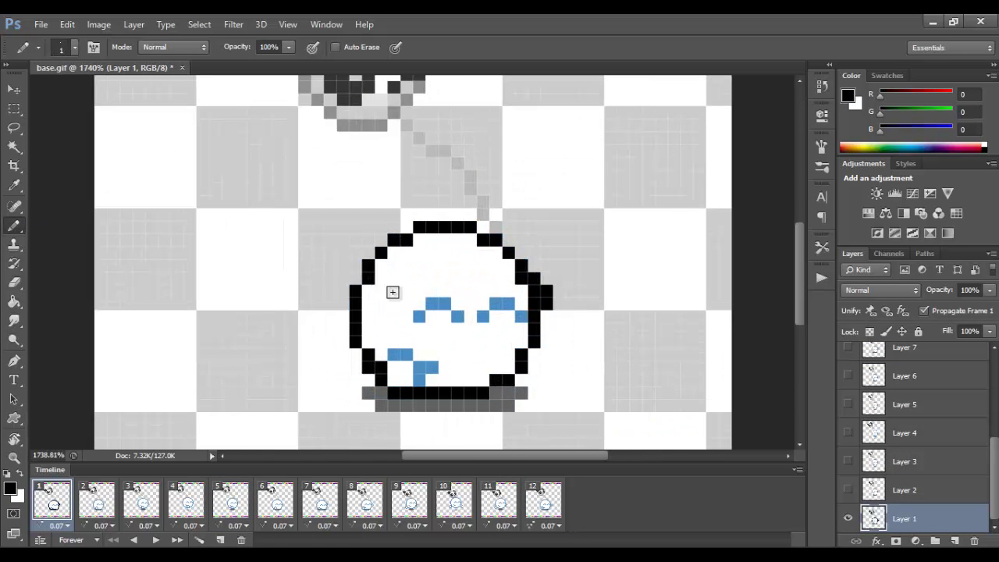
left_click_drag(394, 354, 419, 381)
- Trace the blue character lines in black on frames 2 to 4, each on its own layer
left_click(905, 491)
left_click(97, 499)
left_click_drag(394, 227, 422, 215)
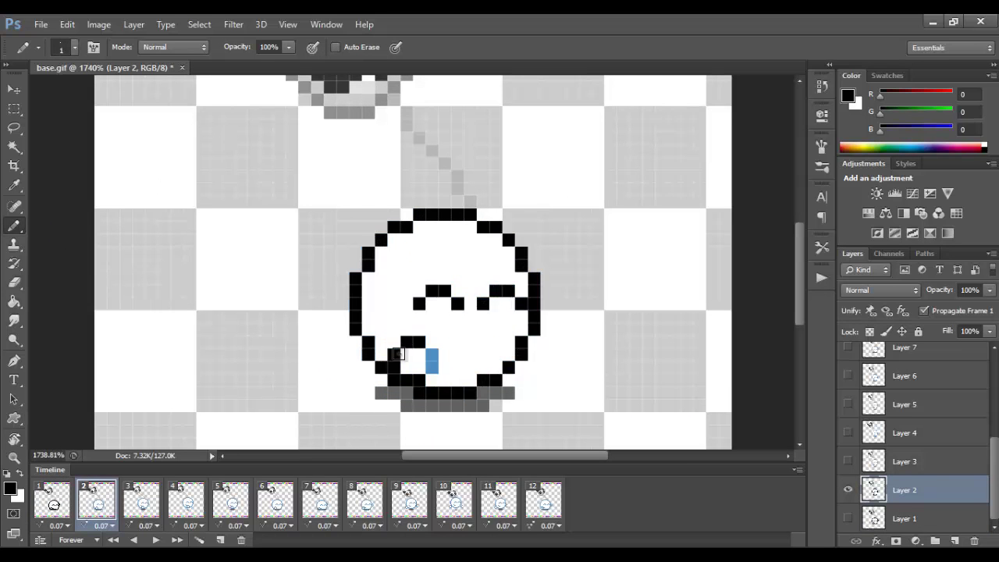
key("period")
left_click_drag(406, 316, 439, 332)
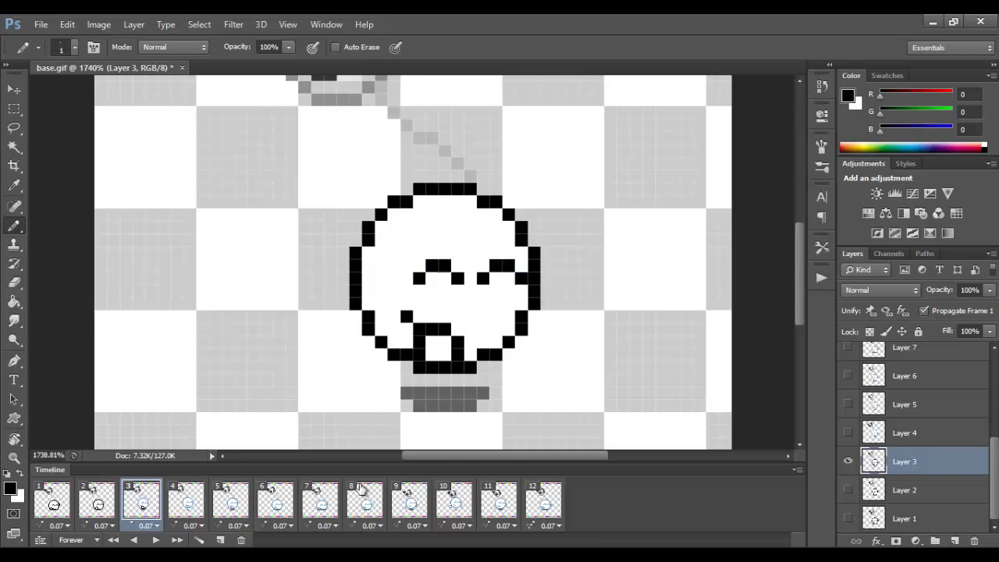
key("period")
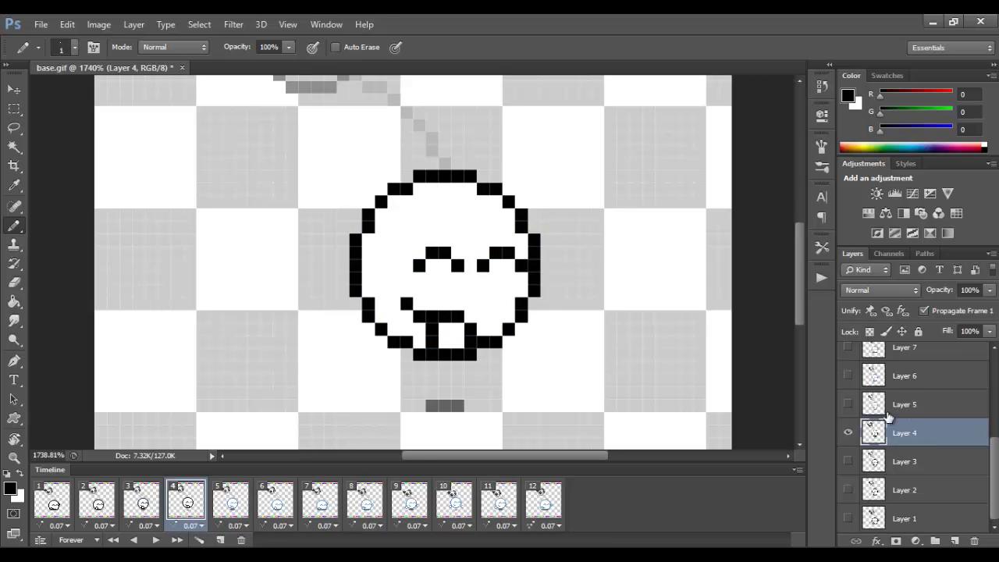
- Trace the blue head, eyes, mouth and hand in black on frames 5 and 6
key("period")
left_click_drag(368, 315, 405, 356)
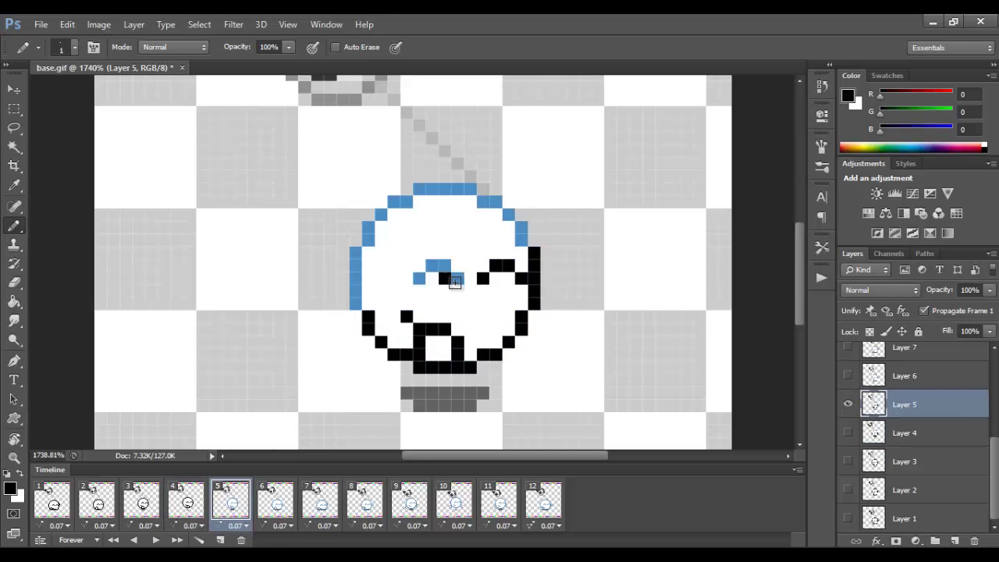
left_click_drag(491, 202, 521, 239)
left_click(284, 513)
left_click_drag(394, 380, 416, 389)
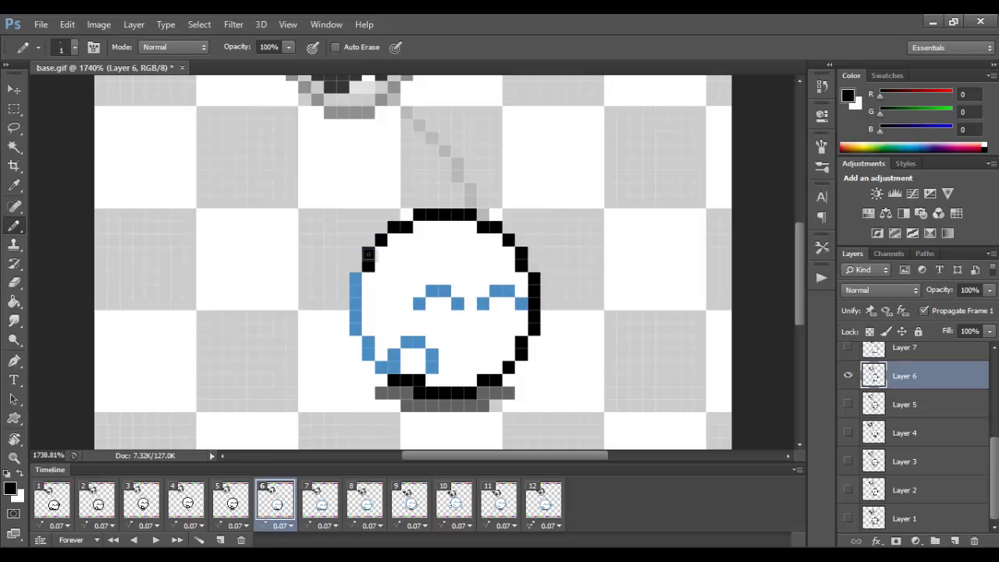
left_click_drag(496, 291, 520, 303)
- Trace the blue character lines in black on frames 7 and 8, including the protruding hand
key("period")
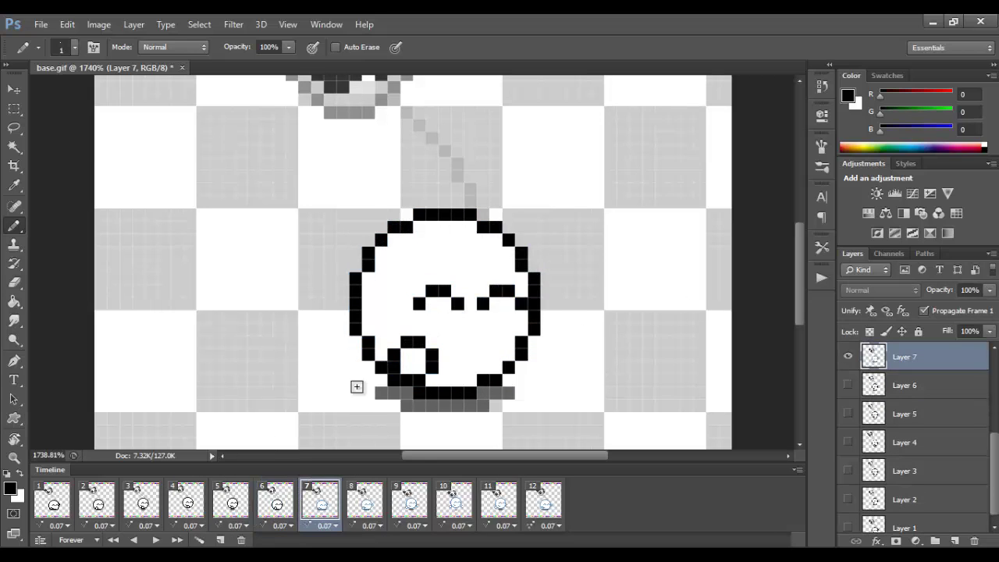
left_click_drag(497, 380, 535, 338)
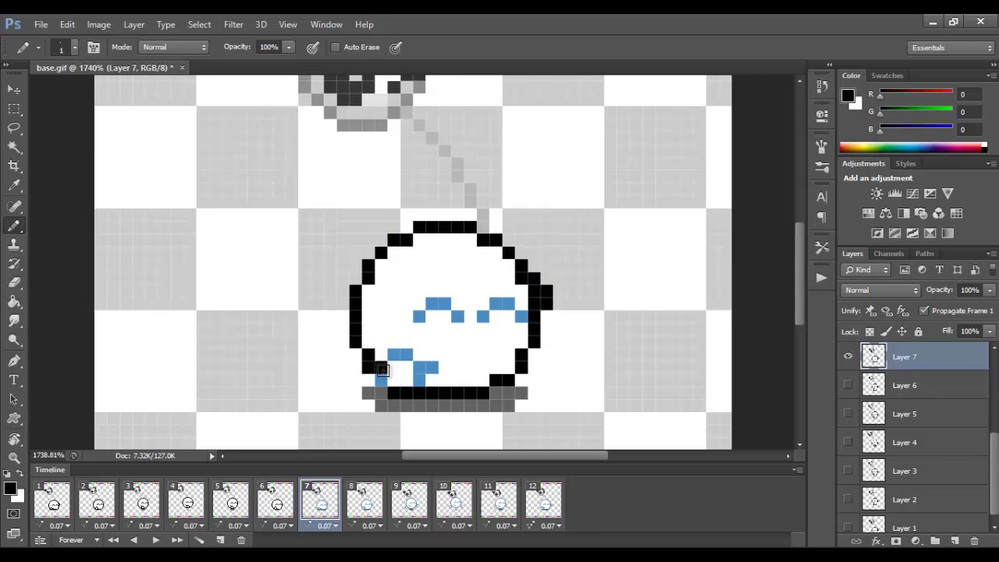
left_click_drag(482, 315, 520, 316)
key("period")
left_click_drag(419, 393, 484, 380)
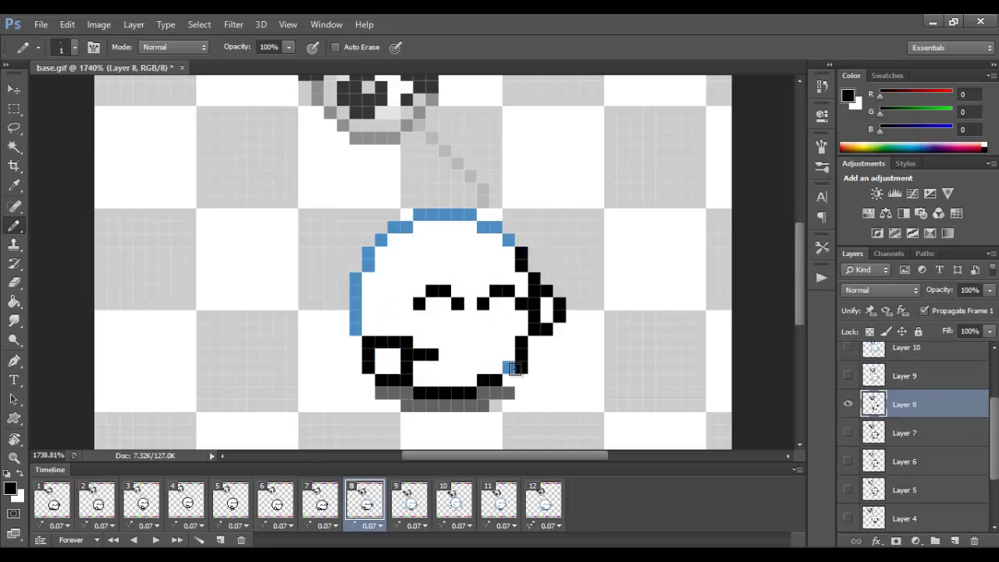
left_click_drag(472, 216, 508, 240)
- Trace the head and both hands in black on frames 9 and 10
key("period")
left_click_drag(419, 366, 491, 355)
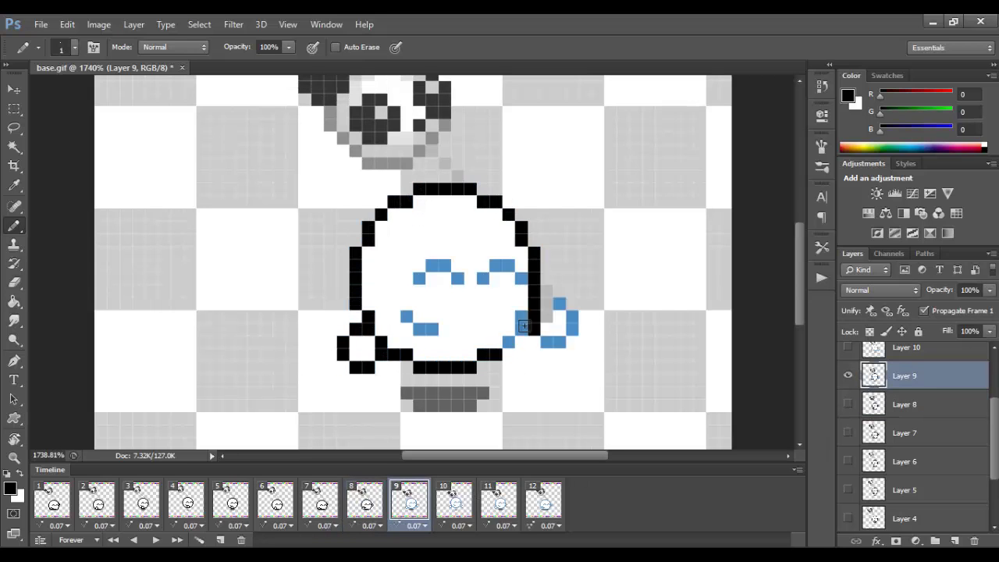
left_click_drag(552, 341, 559, 304)
key("period")
left_click_drag(419, 355, 495, 336)
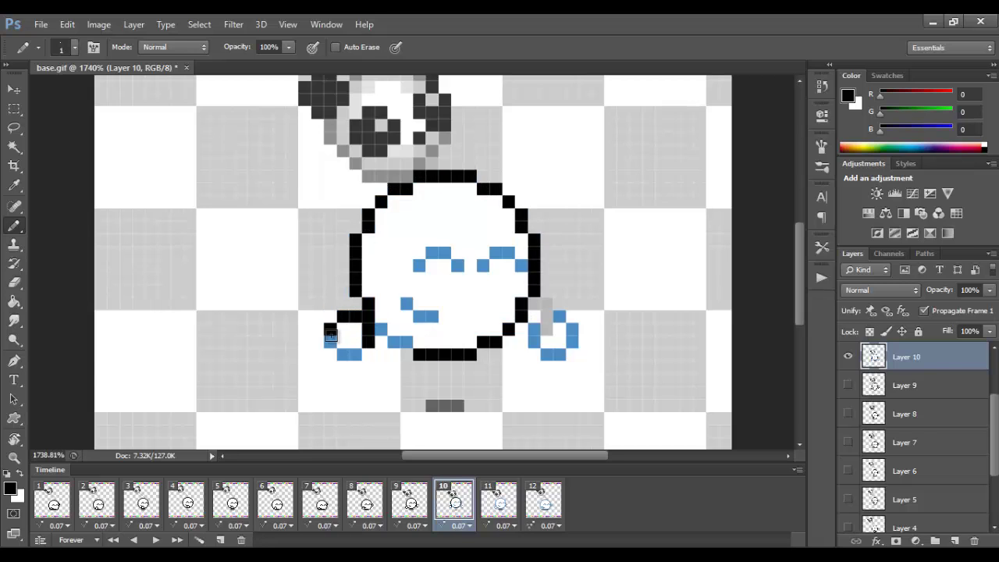
- Trace the remaining blue character lines in black on frames 11 and 12
key("period")
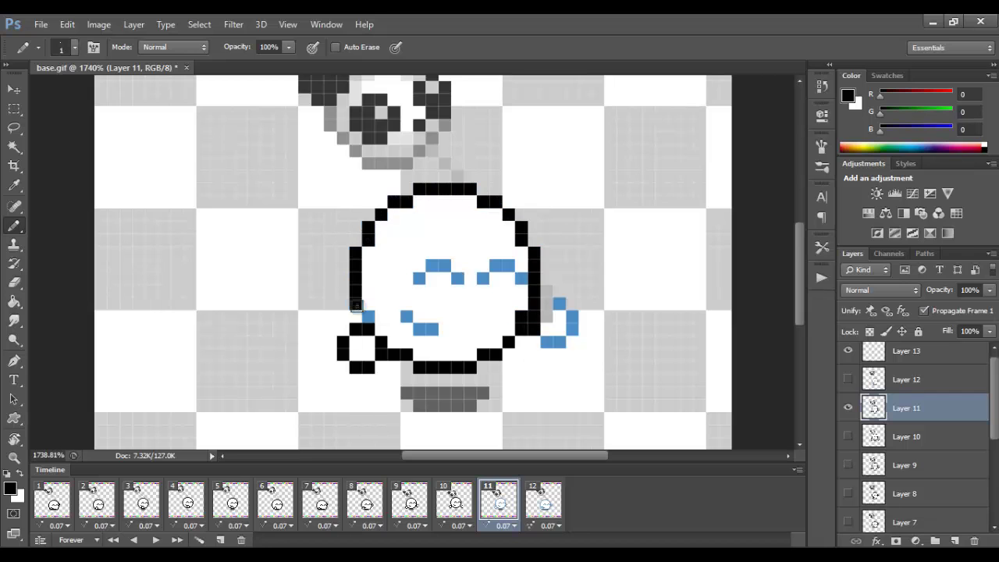
left_click(550, 342)
key("period")
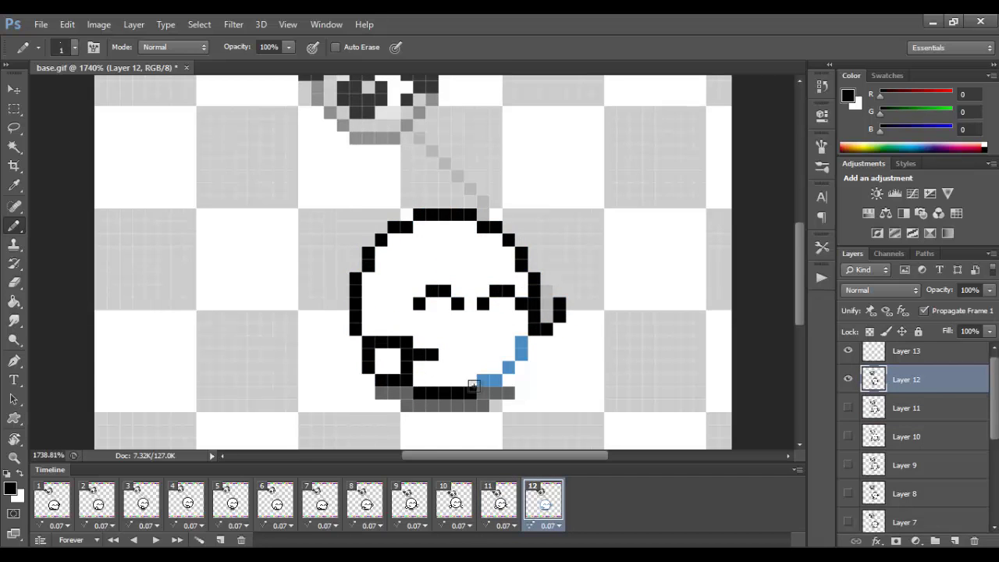
left_click_drag(474, 386, 521, 342)
- Play back the animation and inspect the black linework on the full canvas
key("space")
scroll(312, 320, "down", 6)
key("z")
key("ctrl+1")
scroll(399, 263, "up", 20)
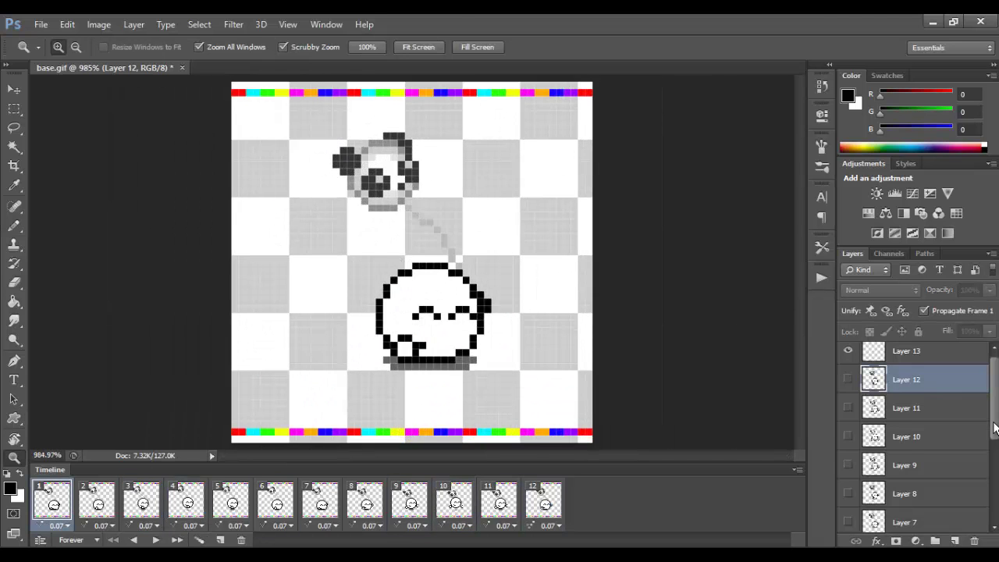
- Try painting dark brown hair directly over the head on Layer 1, and revert it through the history
left_click_drag(995, 428, 994, 508)
left_click(957, 524)
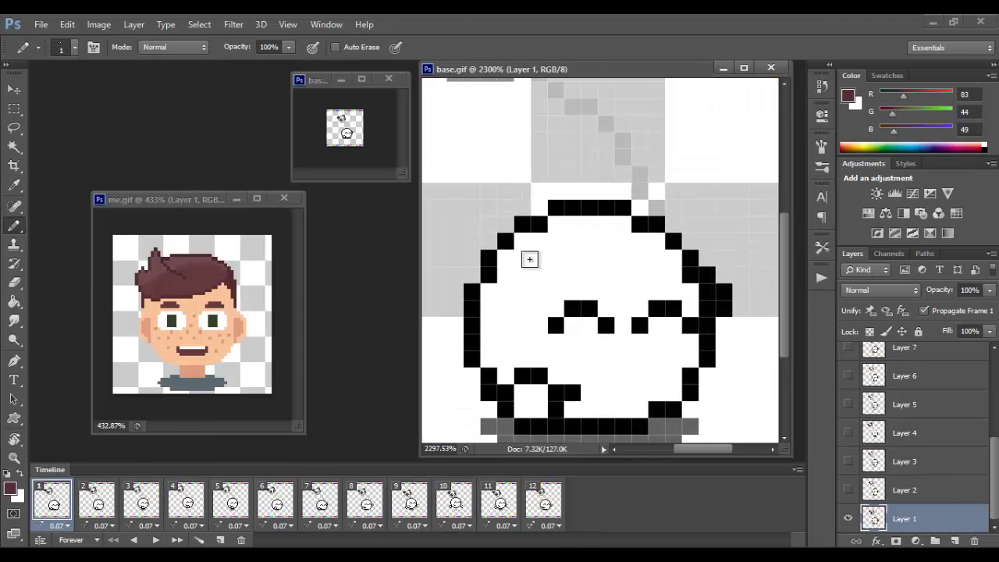
mouse_move(529, 259)
left_mouse_down()
mouse_move(671, 263)
mouse_move(698, 191)
mouse_move(458, 276)
mouse_move(593, 235)
mouse_move(540, 263)
mouse_move(655, 259)
left_mouse_up()
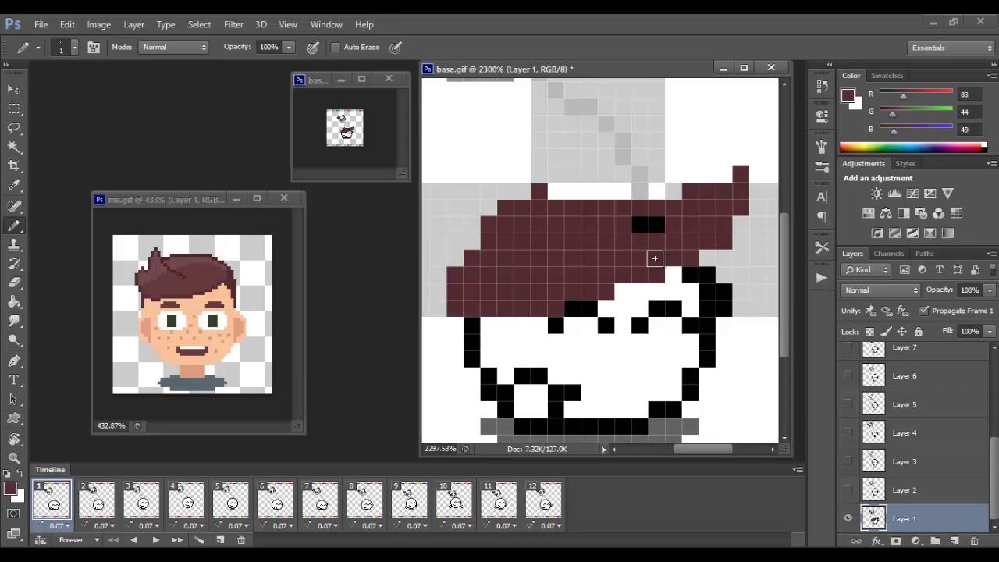
left_click_drag(656, 224, 640, 224)
left_click(822, 86)
left_click(713, 305)
left_click(713, 338)
left_click(822, 86)
- Add a new layer in frame 1 and paint a dark brown hair shape with a raised tuft on the head
left_click(543, 501)
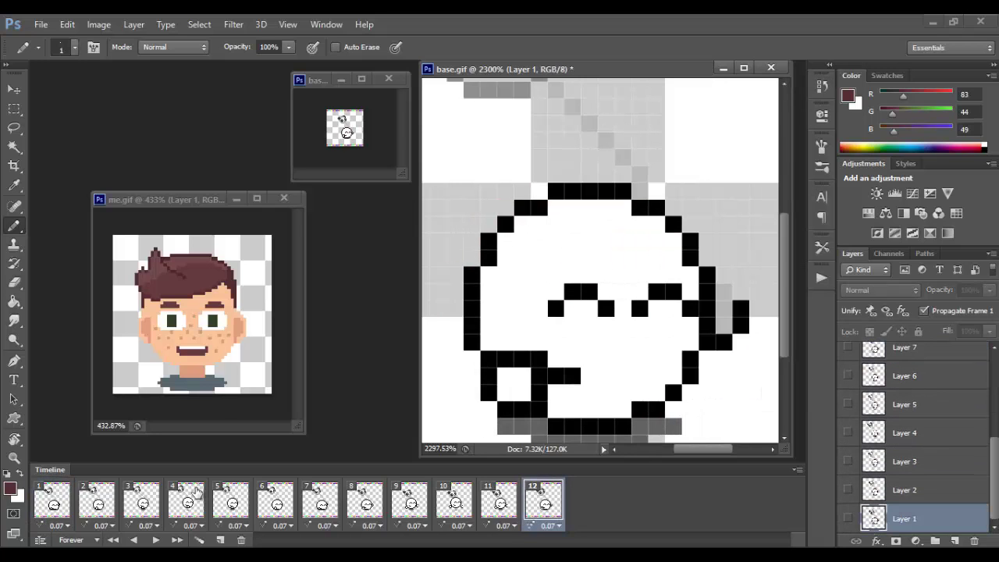
left_click(52, 501)
key("ctrl+alt+shift+n")
mouse_move(674, 258)
left_mouse_down()
mouse_move(736, 196)
mouse_move(581, 210)
left_mouse_up()
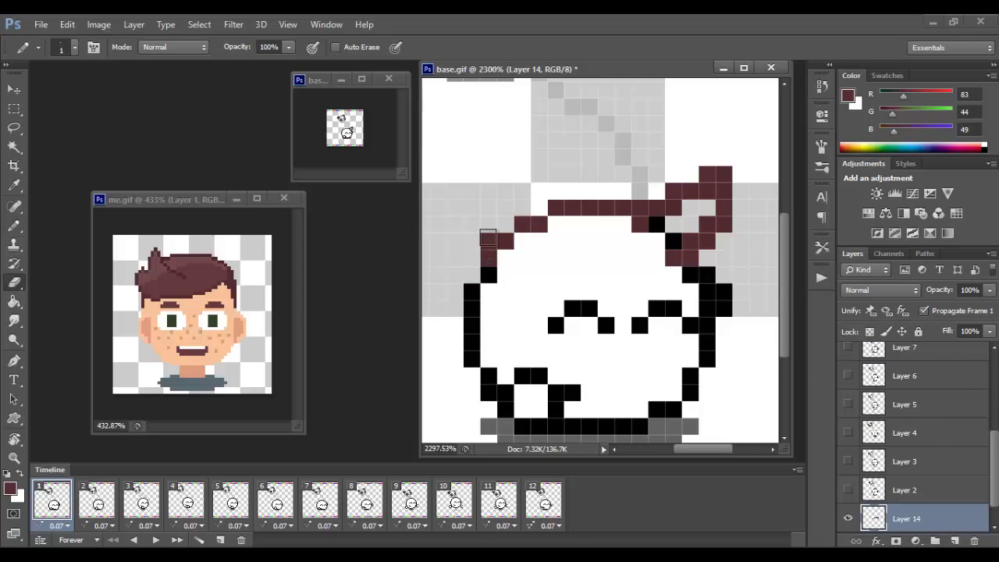
mouse_move(662, 260)
left_mouse_down()
mouse_move(508, 272)
mouse_move(723, 245)
left_mouse_up()
key("e")
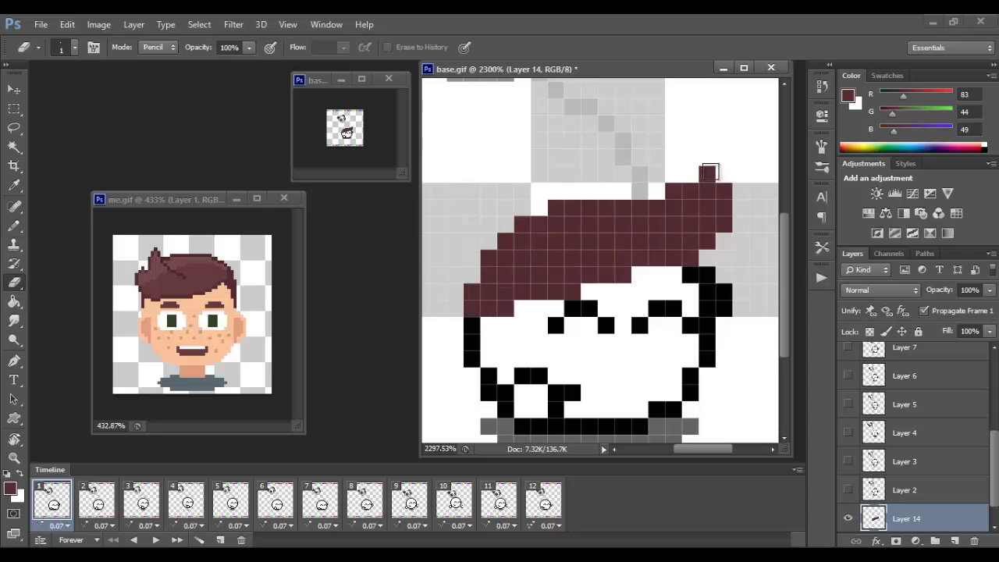
key("b")
left_click_drag(709, 173, 725, 173)
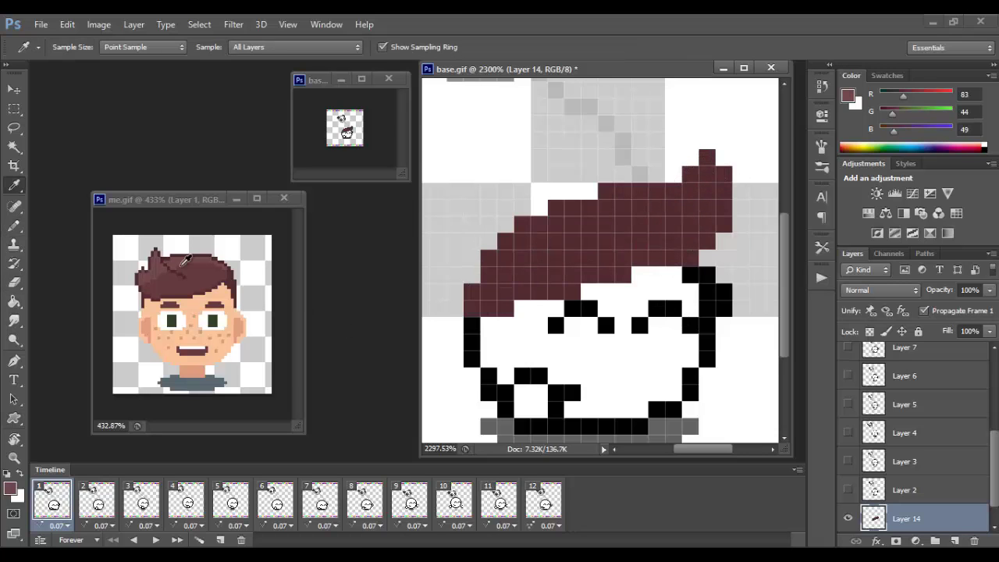
- Paint highlights across the hair with the lighter brown sampled from the portrait in me.gif
left_click(160, 275, "alt")
left_click(472, 309)
left_click(724, 174, "shift")
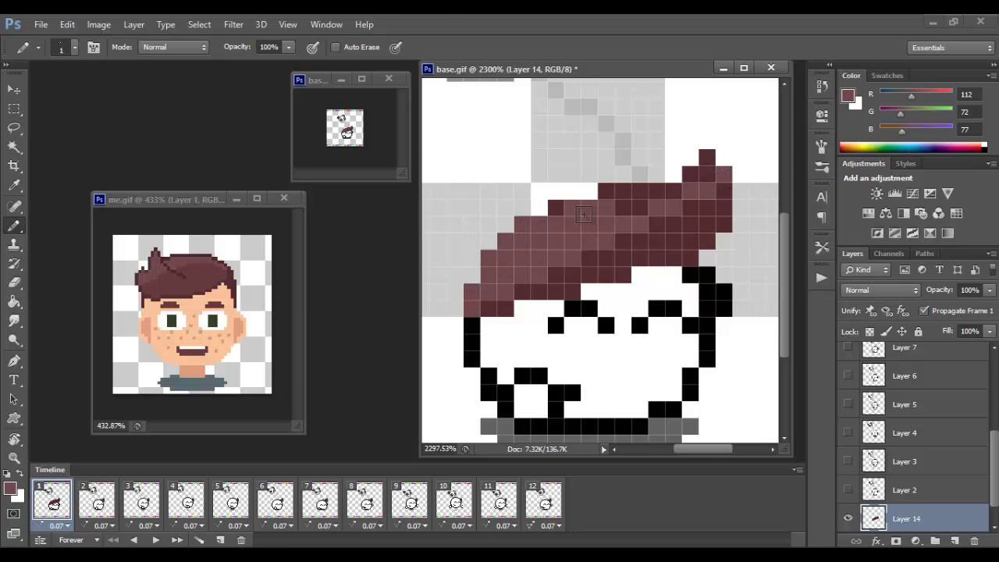
left_click_drag(584, 215, 707, 158)
- Shade the hair with the portrait's mid brown, and add a sideburn and upper outline in dark brown
left_click(222, 281, "alt")
left_click_drag(473, 309, 565, 290)
left_click(690, 236, "alt")
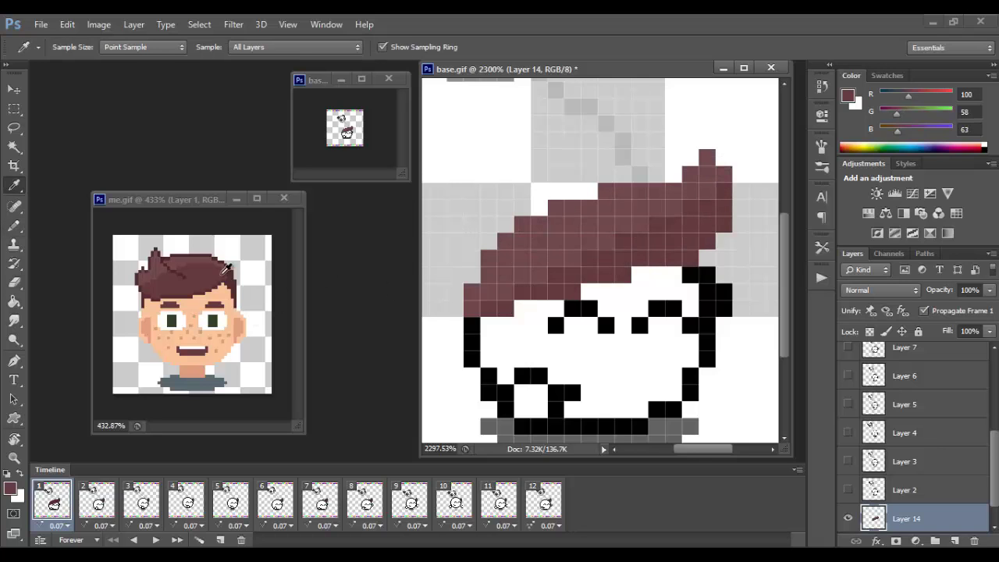
left_click(487, 327, "shift")
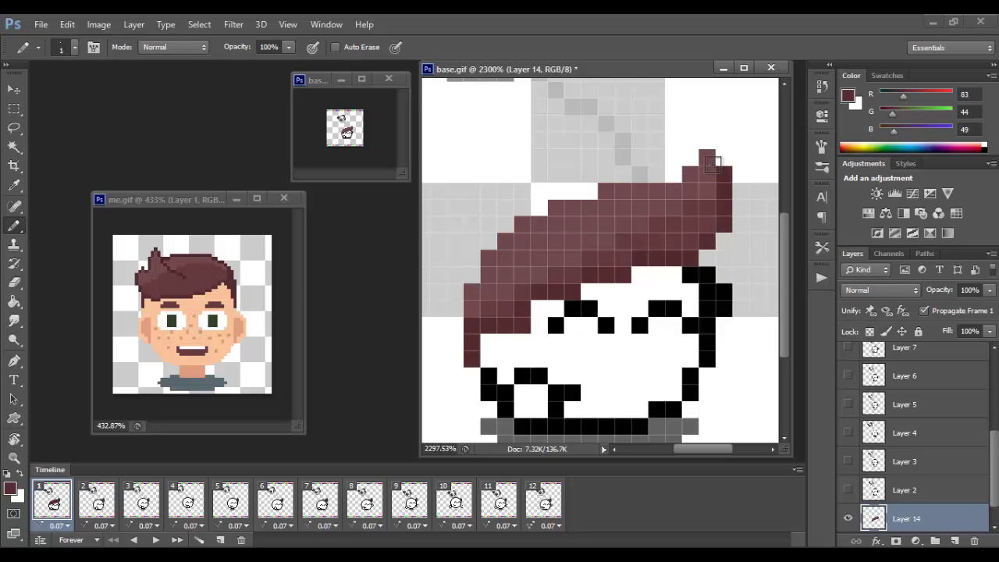
key("space")
- Duplicate the hair layer and place the copy above Layer 2 for use in frame 2
left_click(52, 500)
left_click(928, 490)
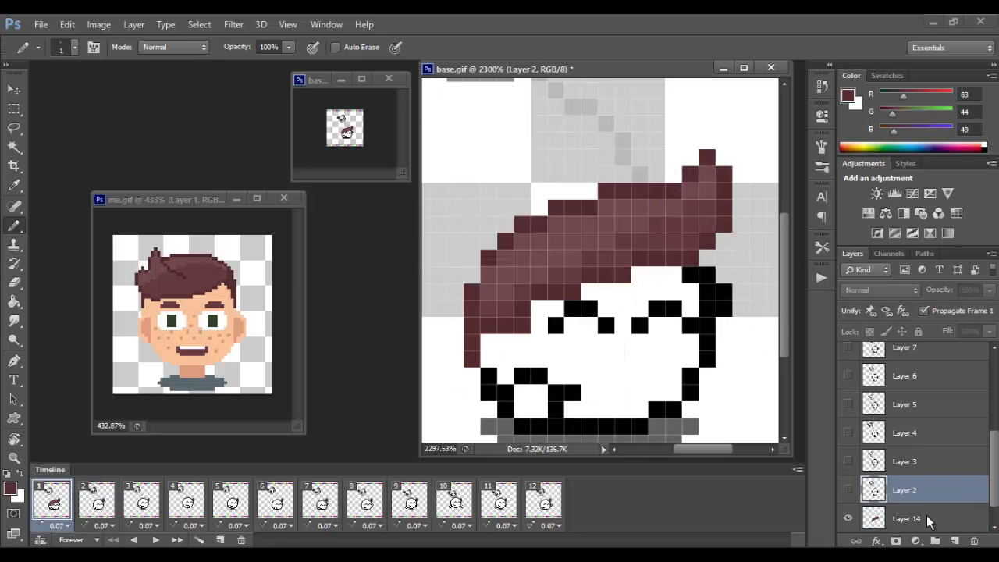
left_click_drag(928, 519, 949, 478)
left_click(97, 500)
left_click_drag(598, 256, 584, 173)
left_click(908, 517)
scroll(908, 511, "down", 2)
- Show the hair copy in frame 2 and move it into place on the head
left_click(908, 511)
left_click(909, 434)
key("e")
left_click(849, 490)
key("v")
mouse_move(597, 137)
left_mouse_down()
mouse_move(564, 238)
mouse_move(580, 204)
left_mouse_up()
left_click(63, 507)
- Duplicate the hair layer as Layer 14 copy 2 above Layer 3, and fit it onto the head in frame 3
left_click(143, 504)
left_click(848, 433)
right_click(926, 434)
left_click(796, 123)
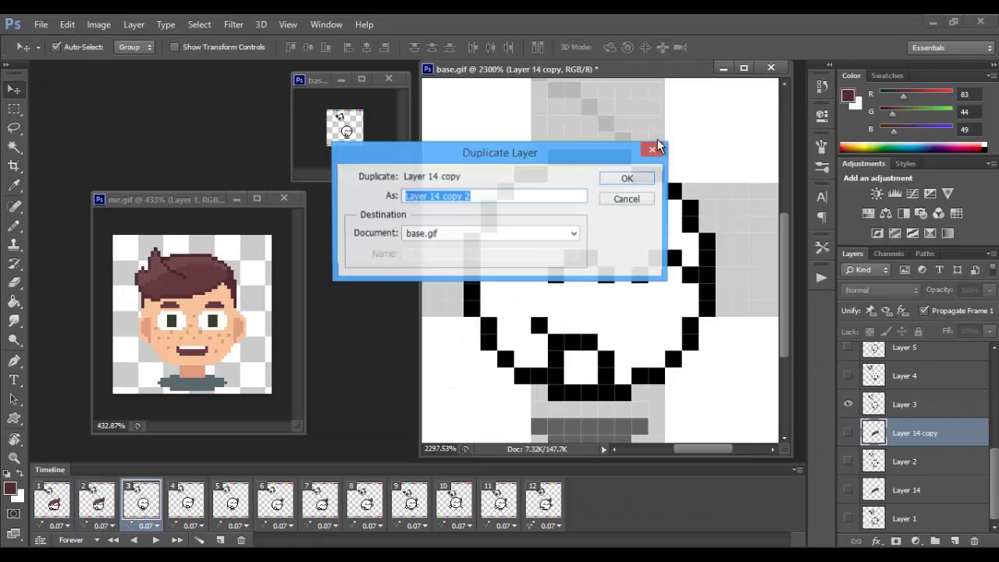
left_click(626, 179)
left_click_drag(913, 433, 914, 393)
left_click(848, 405)
left_click_drag(599, 273, 599, 206)
- Duplicate the hair layer as Layer 14 copy 3 above Layer 4 and Layer 14 copy 4 above Layer 5
left_click(188, 503)
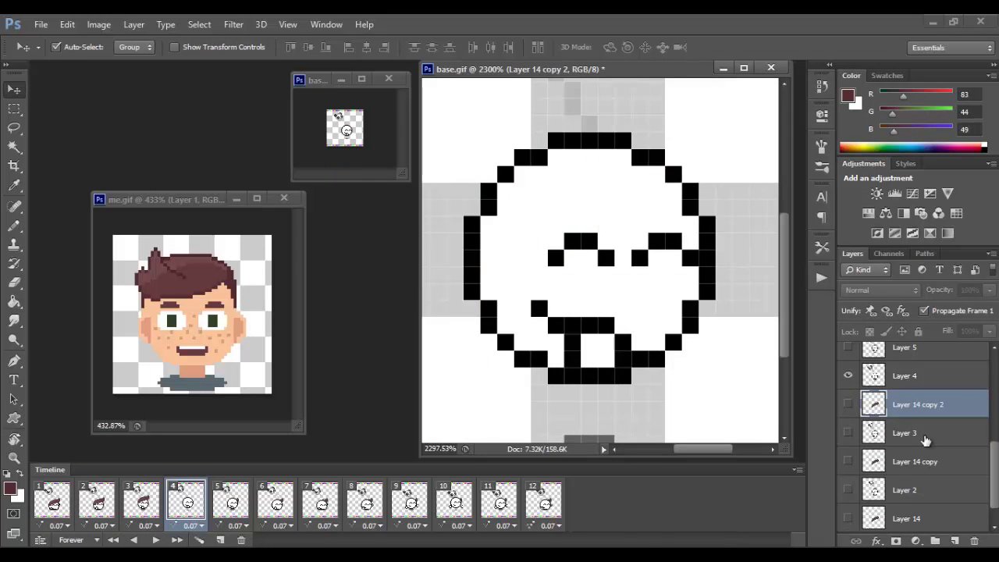
right_click(909, 405)
left_click(677, 138)
left_click(627, 179)
left_click_drag(923, 404, 926, 364)
scroll(928, 390, "up", 2)
right_click(953, 446)
left_click(692, 138)
left_click(627, 179)
right_click(935, 414)
left_click_drag(932, 446, 936, 378)
- Create hair duplicates Layer 14 copy 5 to copy 8, placing one directly above each of Layers 6 to 9
left_click(676, 138)
left_click(627, 178)
scroll(936, 391, "up", 3)
left_click(679, 139)
left_click(627, 178)
right_click(947, 439)
left_click_drag(940, 470, 930, 403)
left_click(691, 139)
left_click(627, 179)
- Add hair duplicates Layer 14 copy 9, copy 10 and copy 11 above Layers 10, 11 and 12 respectively
right_click(929, 409)
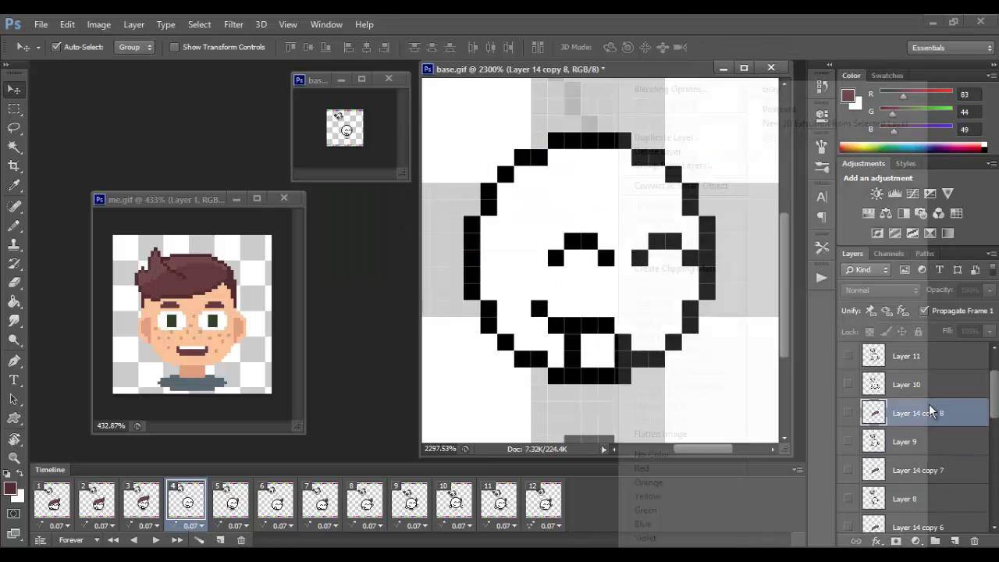
left_click(626, 179)
right_click(928, 414)
left_click(679, 139)
left_click(627, 179)
left_click_drag(929, 442, 932, 372)
- Show Layer 14 copy 3 in frame 4, and hide the stray original hair layer in the frames after it
left_click_drag(994, 387, 991, 455)
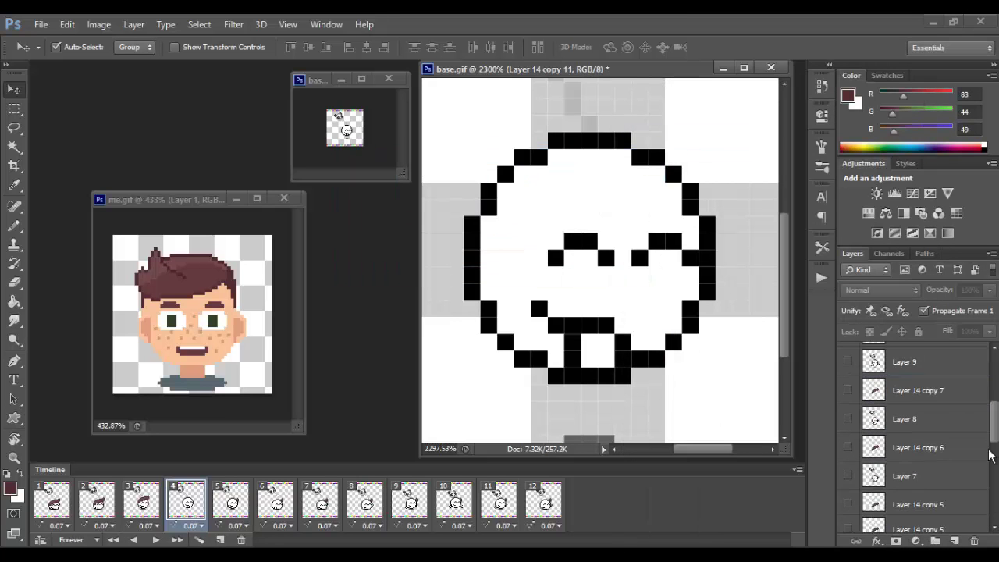
left_click(848, 411)
left_click(848, 490)
left_click(276, 502)
left_click(321, 502)
left_click(366, 502)
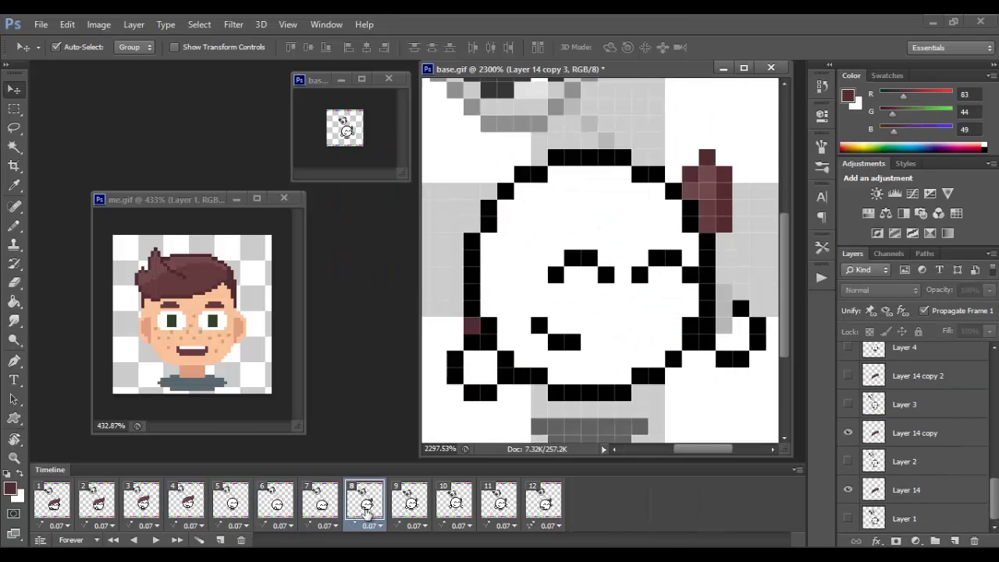
left_click(411, 502)
left_click(848, 490)
left_click(455, 502)
left_click(500, 502)
left_click(849, 490)
left_click(544, 501)
left_click(849, 490)
- Show Layer 14 copy 4 in frame 5 and move it up to fit the head
left_click(231, 502)
scroll(921, 437, "up", 5)
left_click(918, 403)
left_click(849, 404)
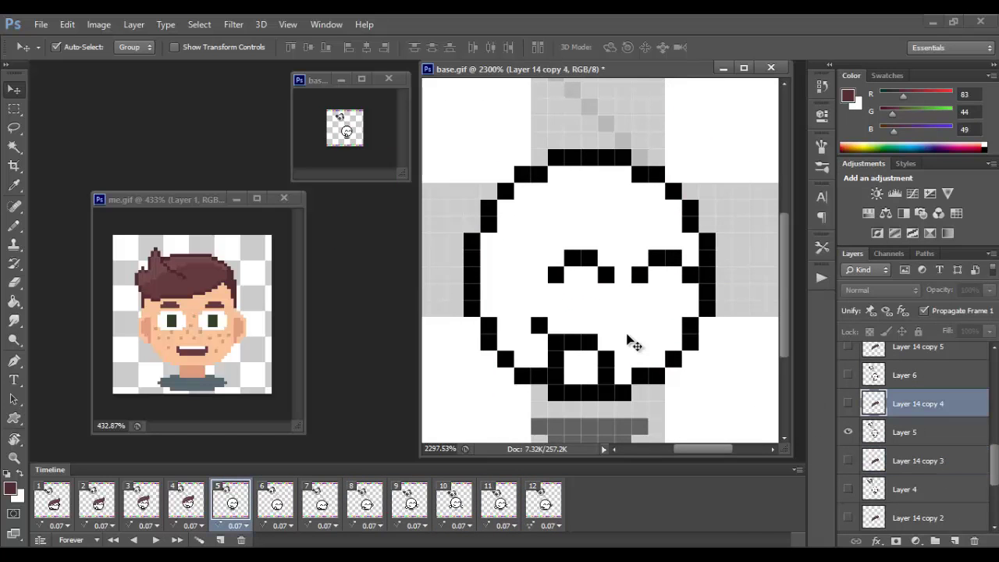
left_click_drag(614, 270, 593, 210)
- Show Layer 14 copy 5 in frame 6 and fit it onto the head
left_click(921, 375)
left_click(276, 502)
left_click(918, 348)
left_click(848, 357)
left_click_drag(565, 254, 602, 225)
- Show the hair in frames 7 and 8 using Layer 14 copy 6 and Layer 14 copy 7
scroll(921, 444, "up", 4)
left_click(917, 460)
left_click(365, 502)
left_click(849, 375)
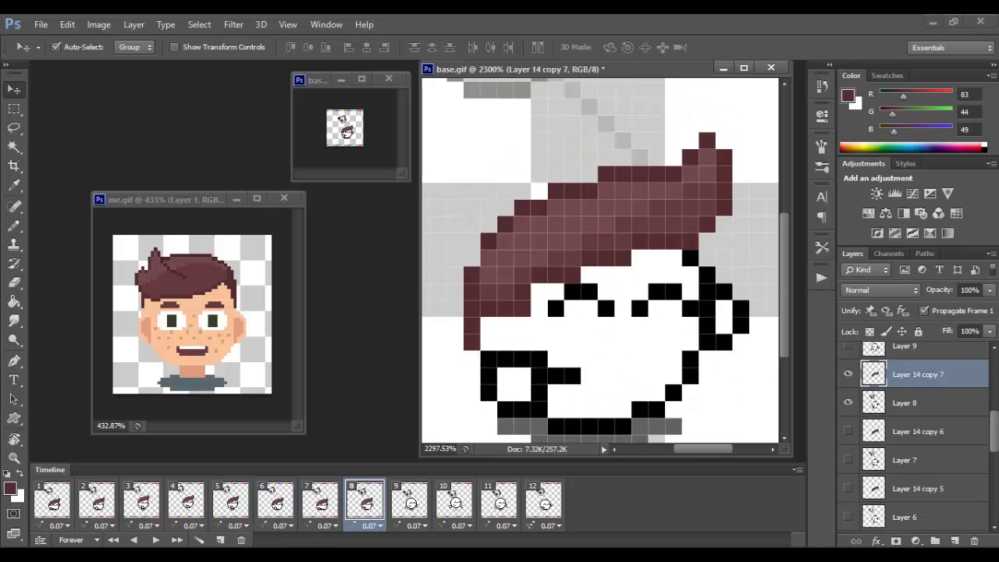
- Show Layer 14 copy 8 in frame 9 and move it up onto the head
scroll(909, 438, "up", 3)
left_click(409, 502)
left_click(905, 417)
left_click(848, 390)
left_click_drag(604, 270, 604, 219)
- Show Layer 14 copy 9 in frame 10 and position it on the head
left_click(454, 502)
scroll(910, 445, "up", 3)
left_click(909, 462)
left_click(848, 463)
left_click_drag(550, 285, 562, 225)
- Show Layer 14 copy 10 in frame 11 and Layer 14 copy 11 in frame 12
left_click(499, 502)
left_click(909, 405)
left_click(848, 406)
left_click(543, 502)
left_click(909, 351)
left_click(848, 356)
- Play back the animation to check how the hair follows the head across all twelve frames
key("space")
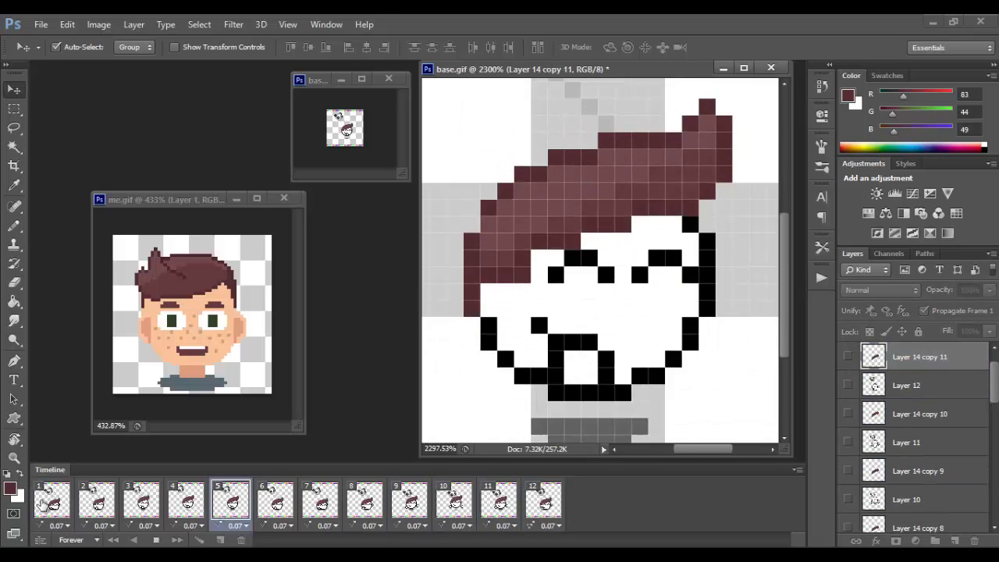
key("z")
right_click(611, 342)
left_click(641, 367)
left_click_drag(599, 258, 718, 283)
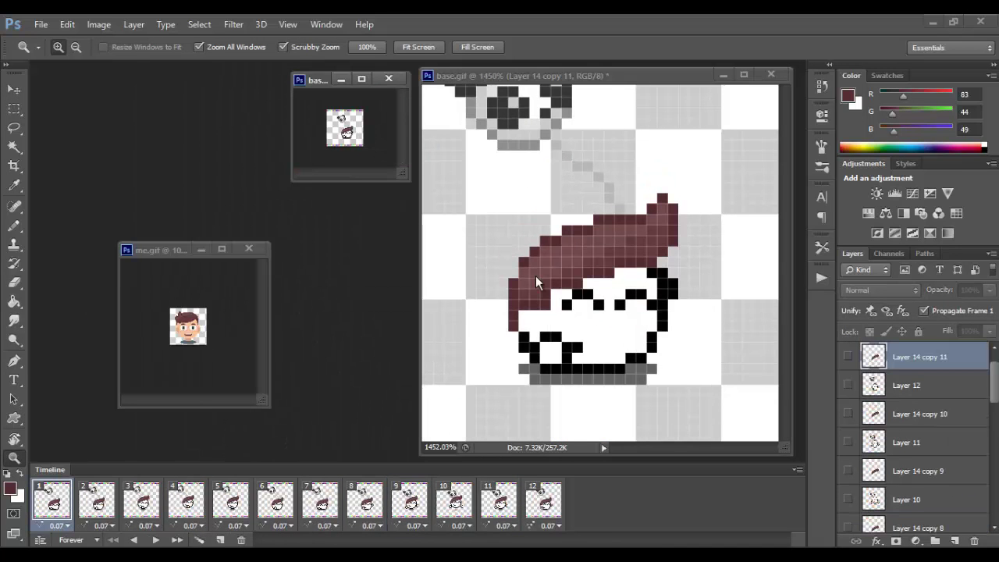
left_click(905, 489)
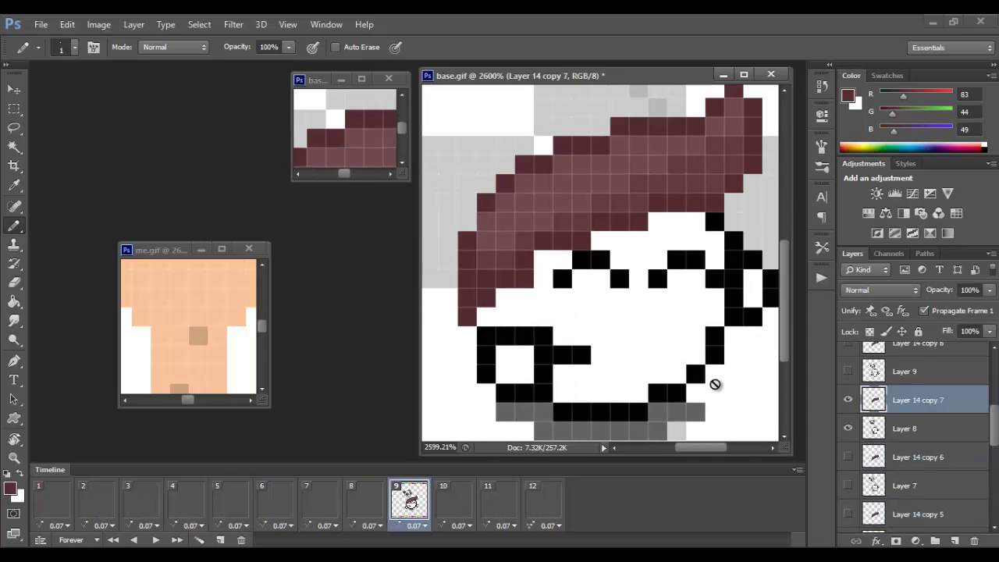
left_click(544, 500)
left_click(53, 500)
left_click(14, 458)
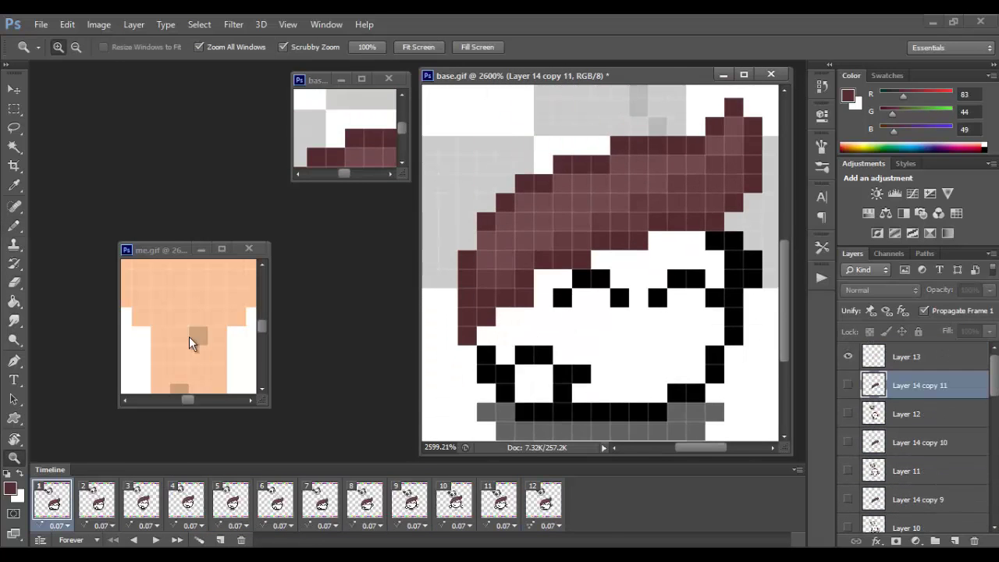
right_click(208, 328)
left_click(238, 351)
right_click(345, 107)
left_click(383, 131)
left_click(157, 540)
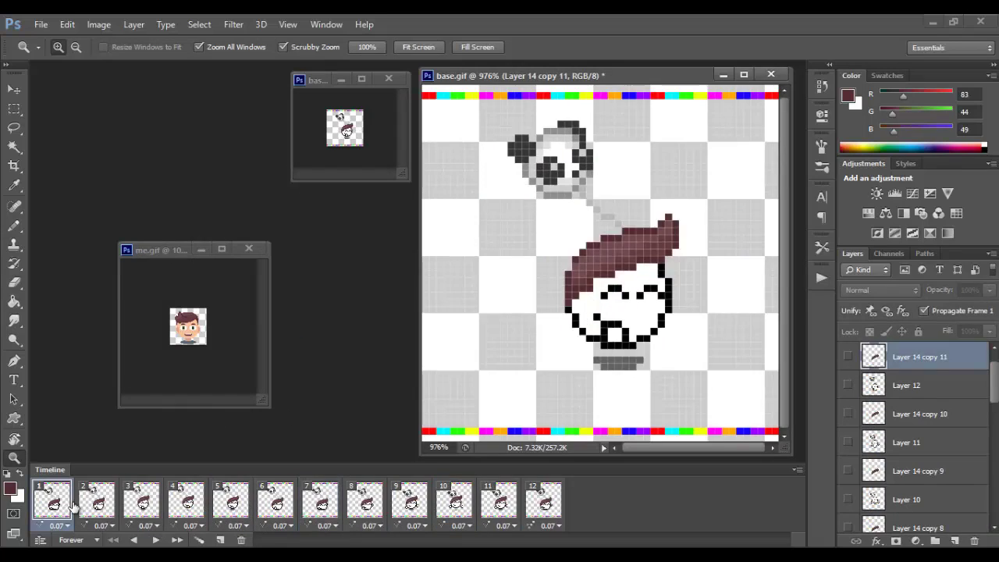
- Sample the portrait's light skin tone and fill the face on Layer 1 in frame 1 with it
key("i")
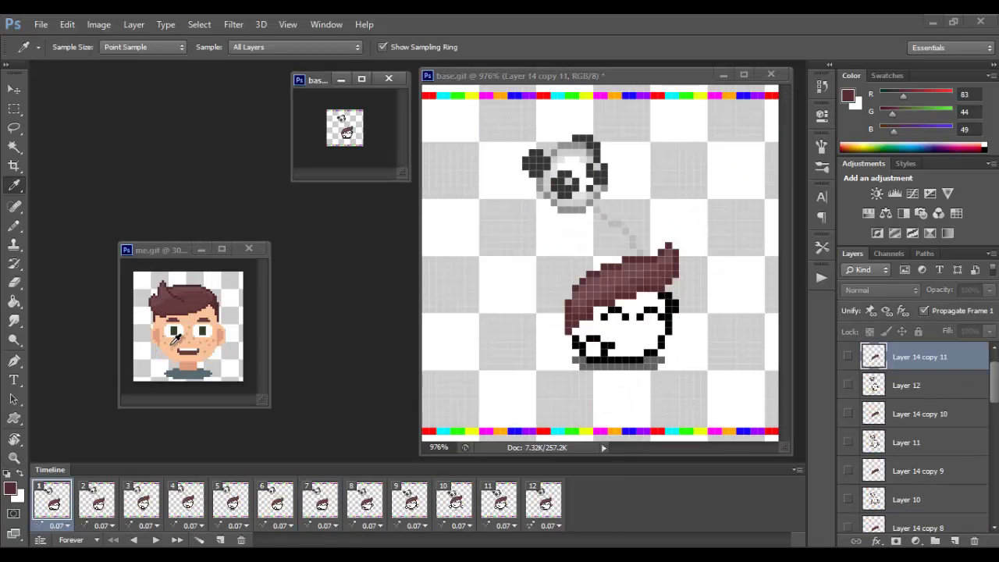
left_click(173, 343)
left_click(921, 519)
key("z")
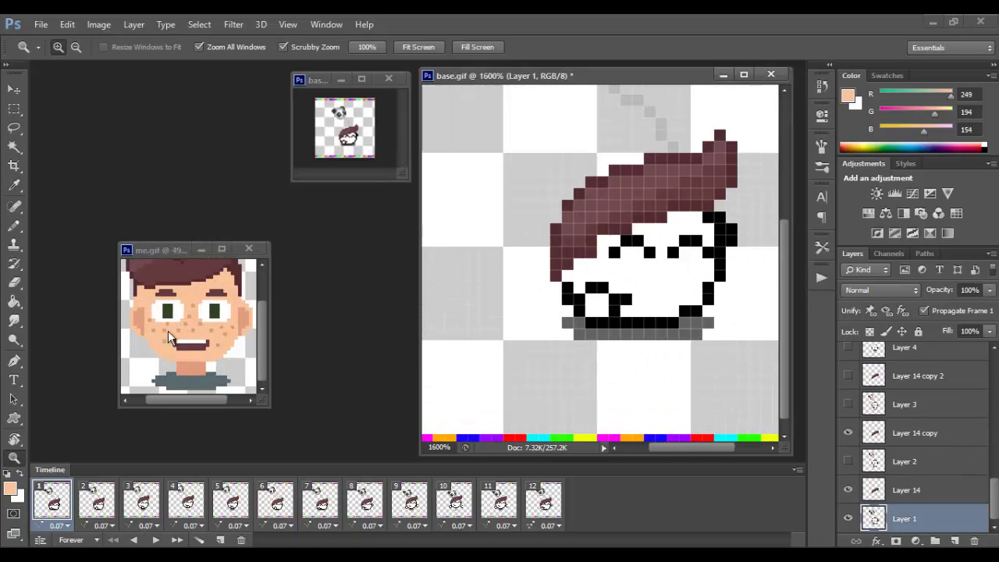
right_click(168, 332)
left_click(196, 339)
right_click(364, 126)
left_click(399, 150)
key("b")
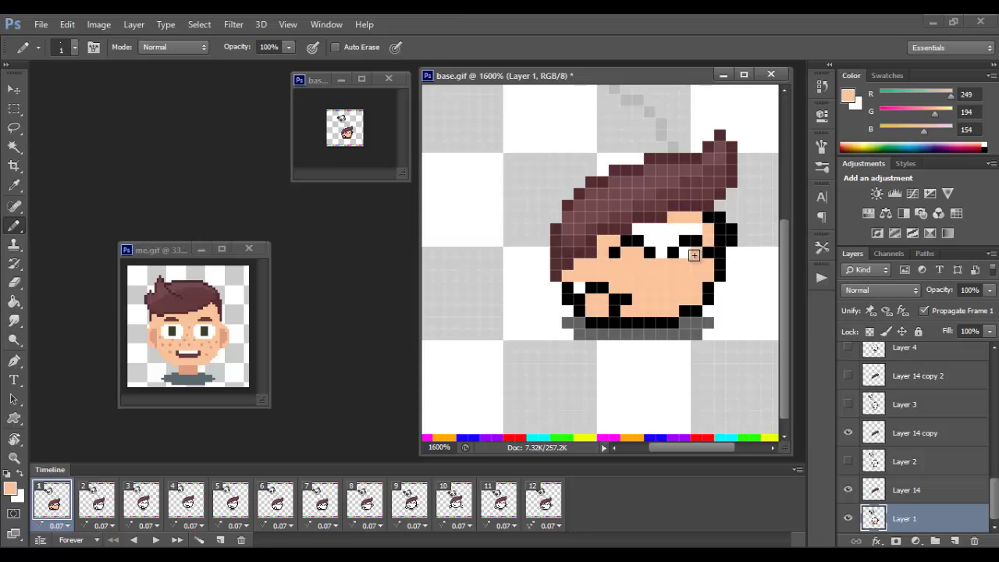
left_click_drag(645, 233, 639, 229)
left_click(579, 288)
- Colour the hand in frame 1 with a darker skin shade, RGB 231, 158, 109
key("i")
left_click(190, 368)
key("b")
left_click_drag(591, 300, 601, 309)
left_click(141, 504)
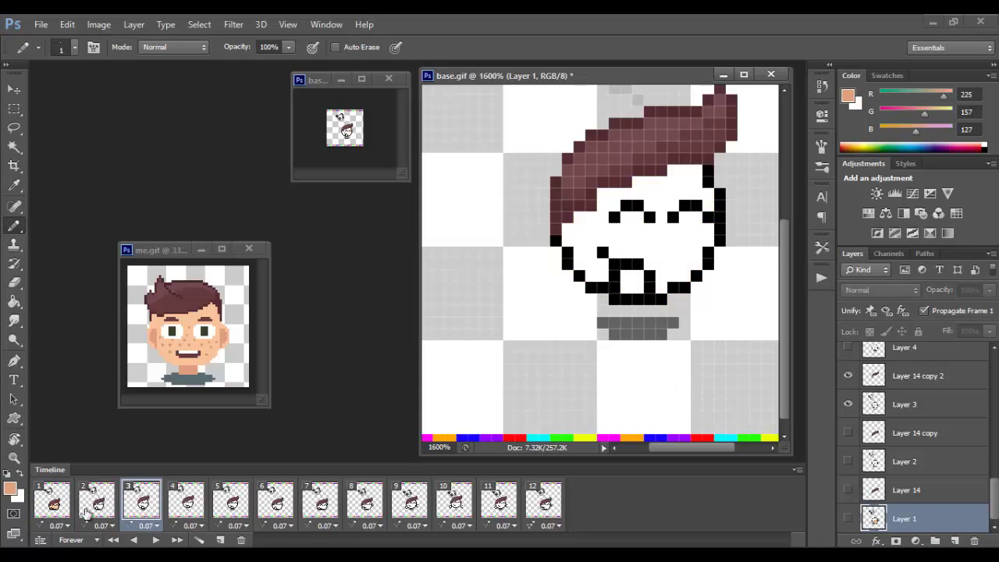
left_click(49, 512)
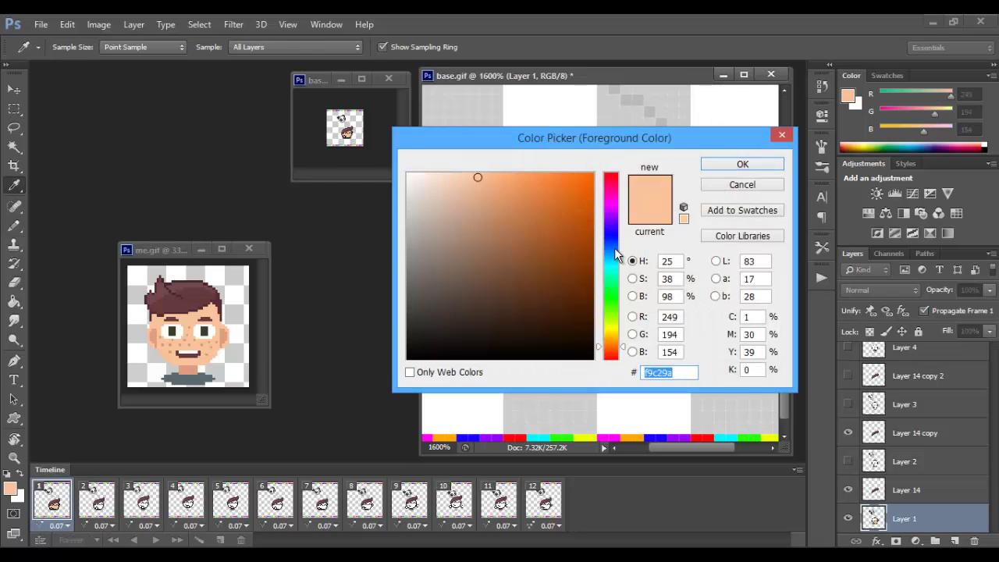
left_click(754, 231)
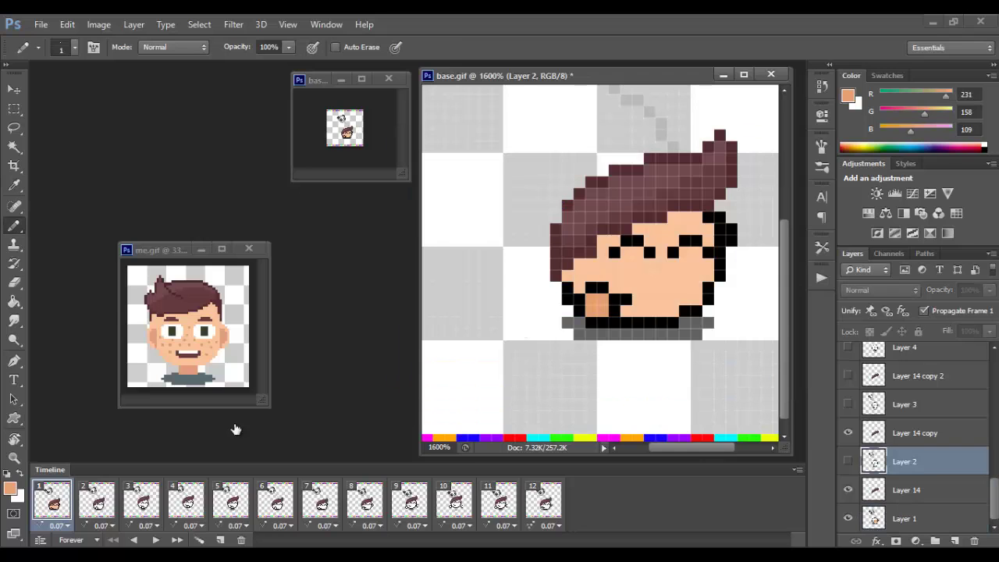
- Fill the hand with the darker skin shade in frames 2, 3 and 4 on their own layers
left_click(96, 504)
left_click(921, 404)
left_click(141, 504)
left_click(921, 350)
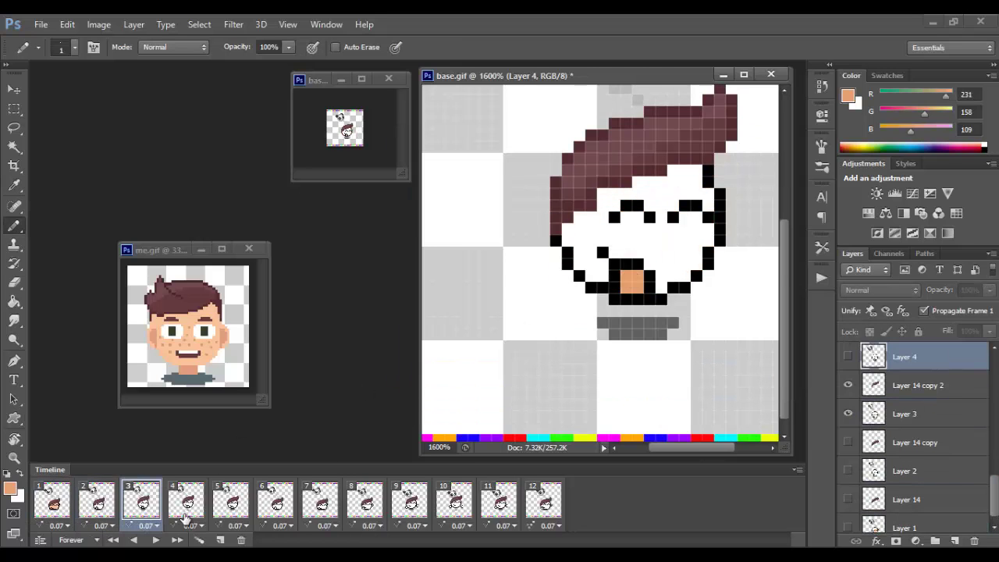
left_click(186, 512)
left_click_drag(993, 500, 994, 430)
- Fill the hand with the darker skin shade in frames 5 to 8 on Layers 5 to 8
left_click(921, 445)
left_click(231, 503)
left_click(276, 504)
left_click(921, 388)
left_click(320, 504)
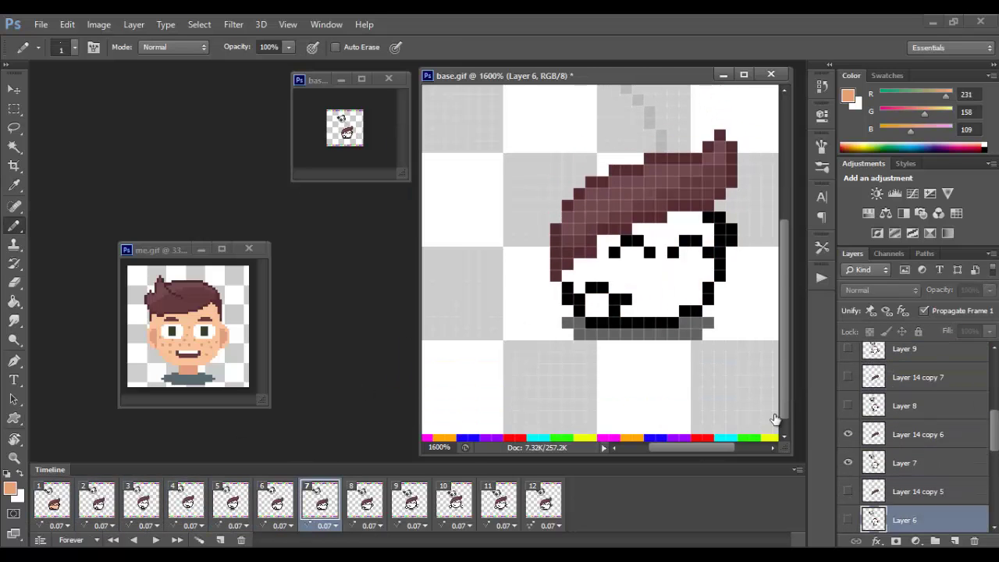
left_click(920, 463)
left_click(365, 503)
left_click(920, 406)
- Colour the hands in frames 9 and 10 with the darker skin shade on Layers 9 and 10
left_click(409, 503)
left_click(921, 349)
left_click_drag(556, 277, 568, 288)
left_click_drag(993, 428, 994, 411)
left_click(454, 503)
left_click(921, 370)
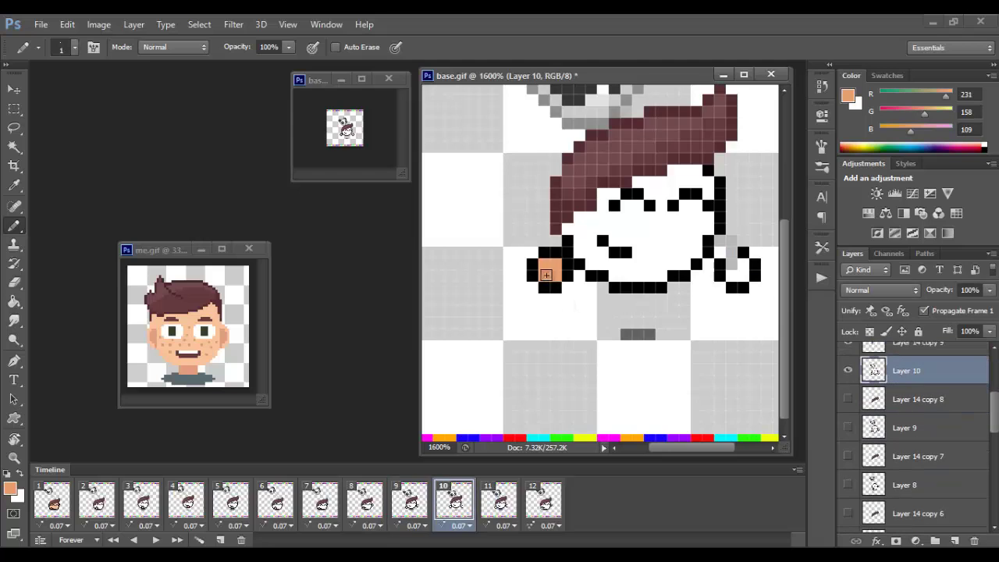
left_click_drag(743, 254, 732, 265)
- Colour the hands in frames 11 and 12 with the darker skin shade on Layers 11 and 12
left_click(500, 503)
left_click(919, 386)
left_click(903, 411)
left_click(544, 503)
left_click_drag(579, 299, 586, 288)
- Sample the light skin tone from the face in frame 1 and fill the face in frame 2 on Layer 2
left_click(53, 504)
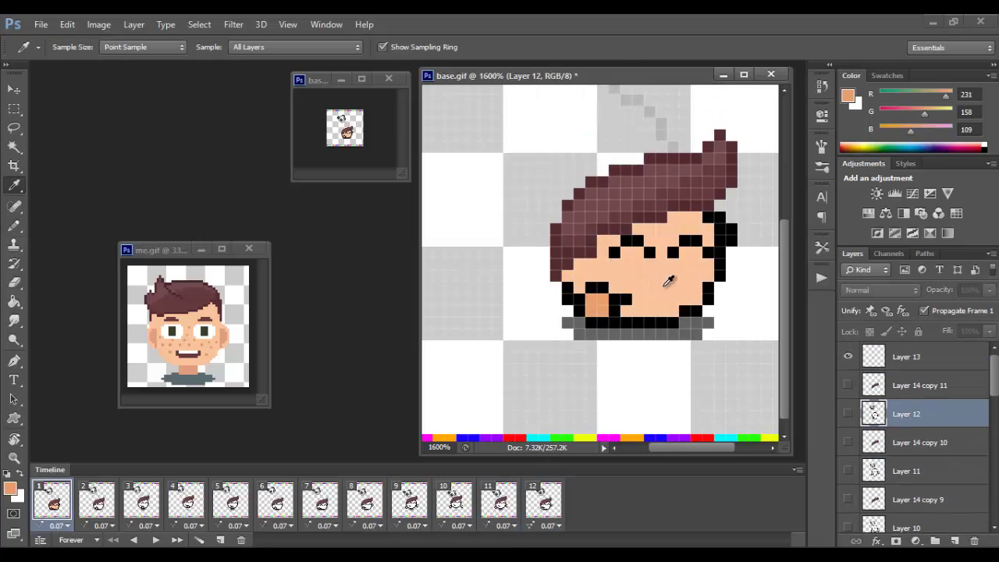
left_click(669, 281, "alt")
left_click(97, 503)
left_click_drag(994, 376, 994, 500)
left_click(932, 467)
left_click_drag(710, 263, 640, 213)
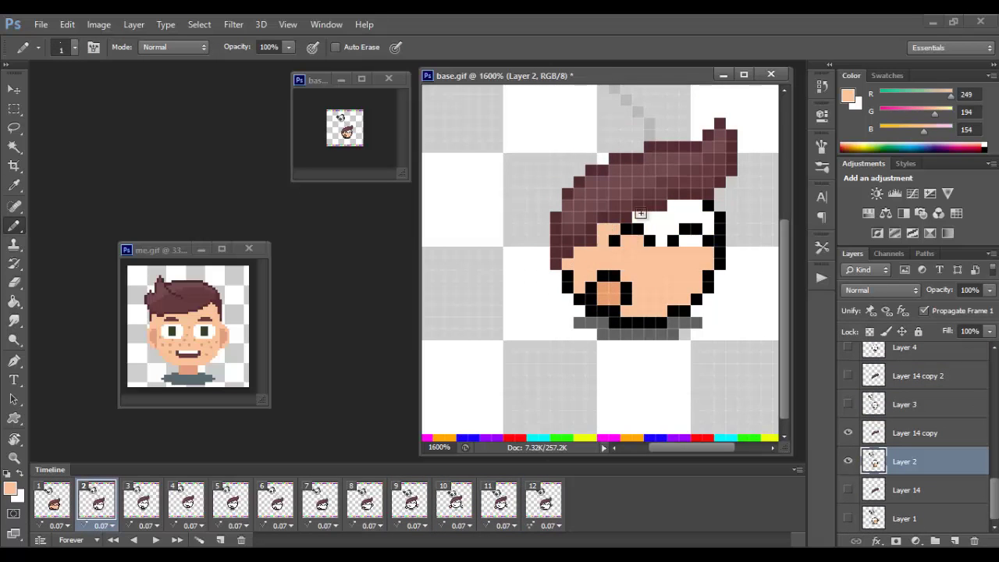
- Recolour the hands in frames 1 and 2 with the light skin tone used for the face
left_click(142, 506)
left_click(52, 503)
left_click(921, 519)
left_click(96, 503)
left_click(921, 461)
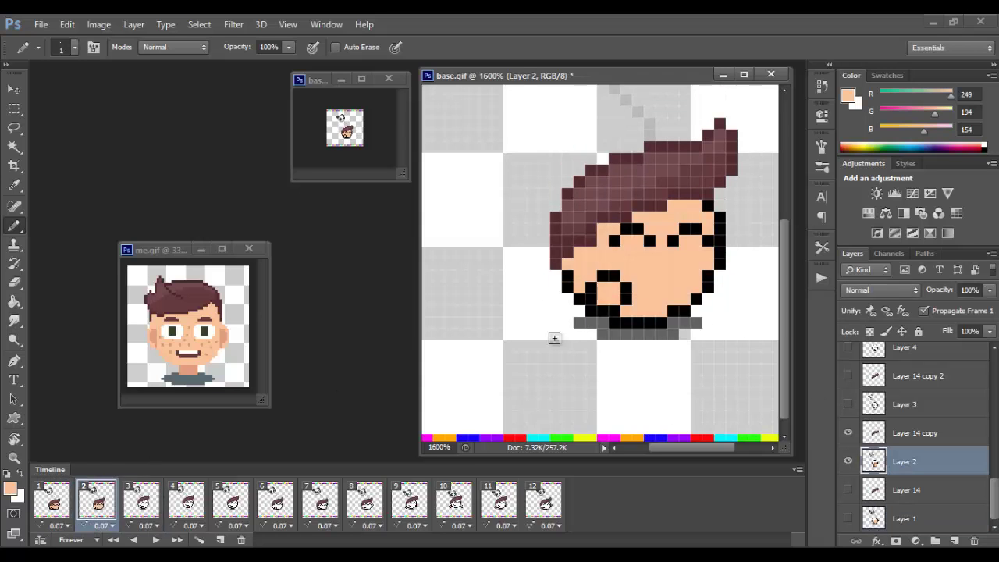
- Fill the face and hand in frame 3 with the light skin tone on Layer 3
left_click(142, 504)
left_click(921, 405)
left_click_drag(637, 288, 626, 276)
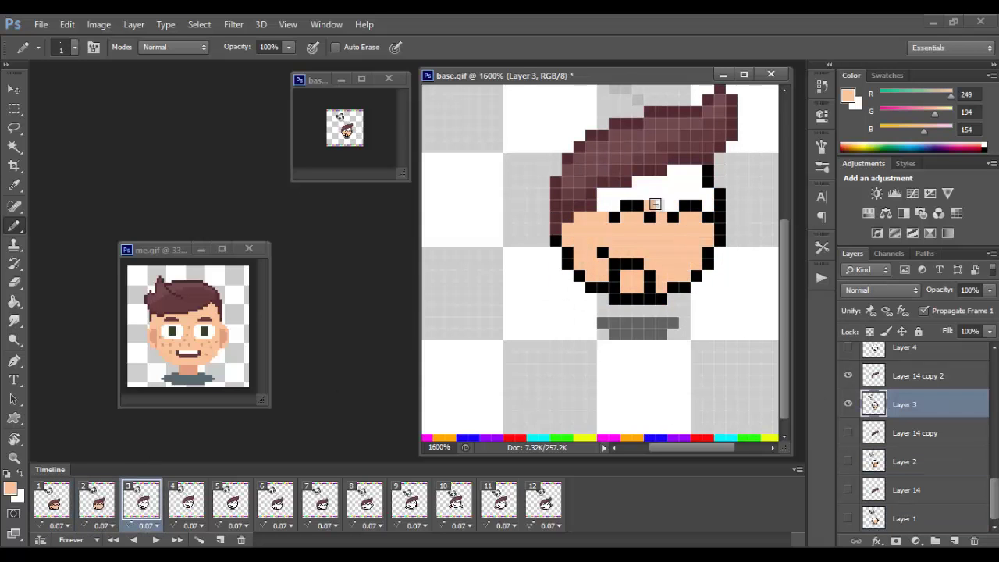
left_click_drag(694, 180, 638, 181)
- Paint the face and hand in frame 4 with the light skin tone on Layer 4
left_click(186, 503)
scroll(921, 401, "up", 2)
left_click(921, 401)
left_click_drag(649, 276, 637, 264)
mouse_move(614, 276)
left_mouse_down()
mouse_move(600, 260)
mouse_move(693, 244)
left_mouse_up()
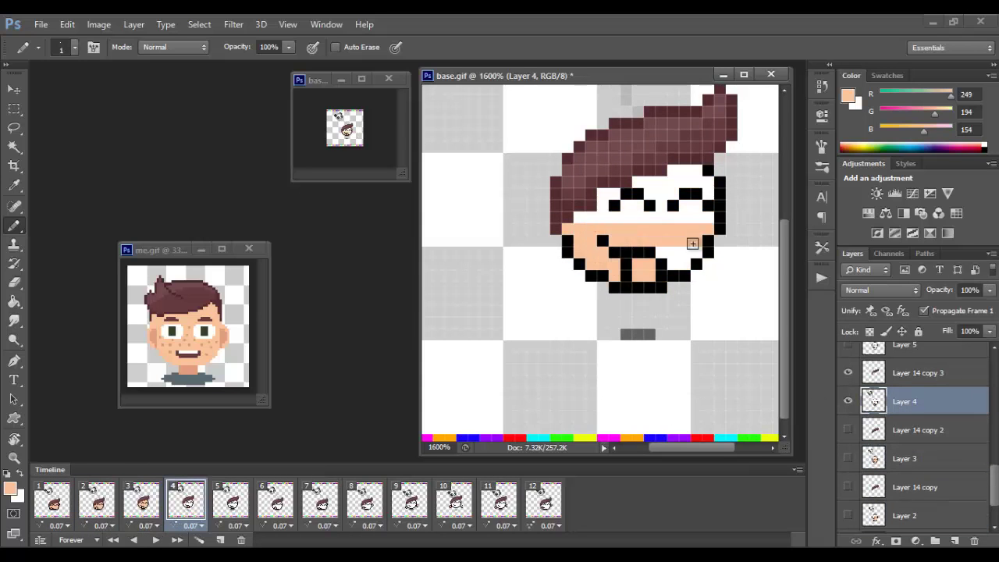
- Fill the faces and hands in frames 5 and 6 with the light skin tone on Layers 5 and 6
key("Right")
left_click_drag(605, 273, 573, 241)
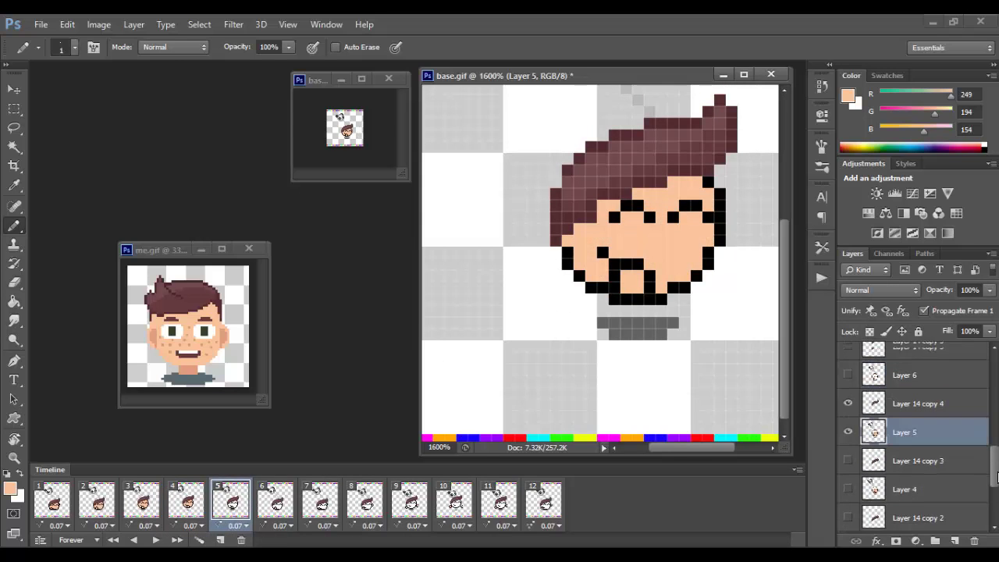
key("Right")
left_click_drag(574, 270, 653, 303)
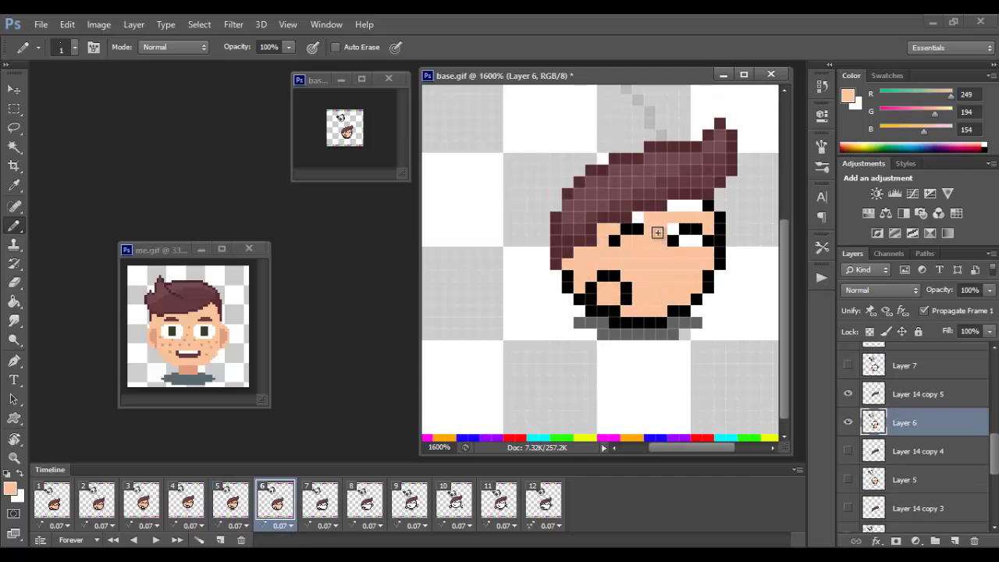
- Fill the faces in frames 7, 8 and 9 and the hands in frames 7 and 8 with the light skin tone
key("Right")
left_click(599, 303)
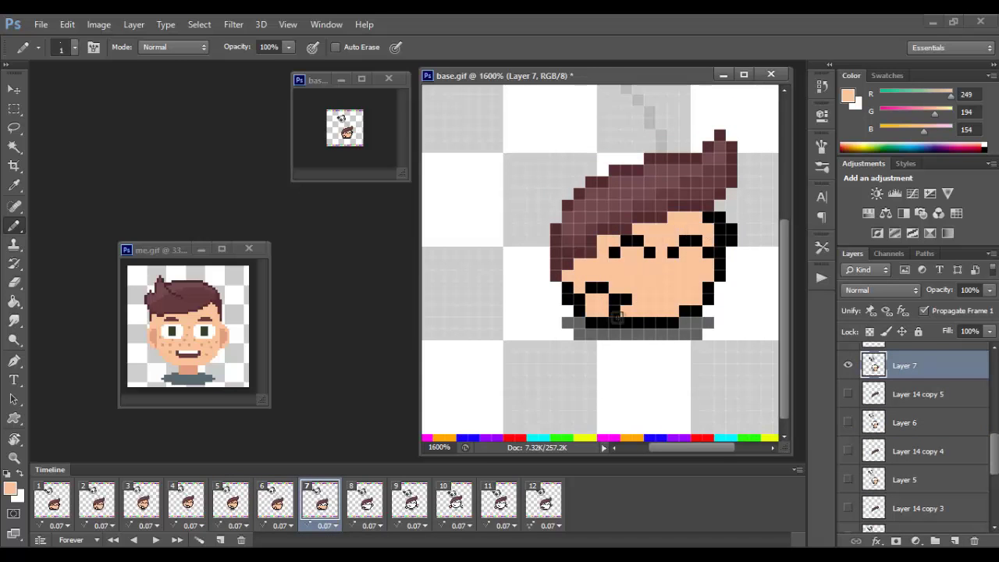
key("Right")
left_click(581, 297)
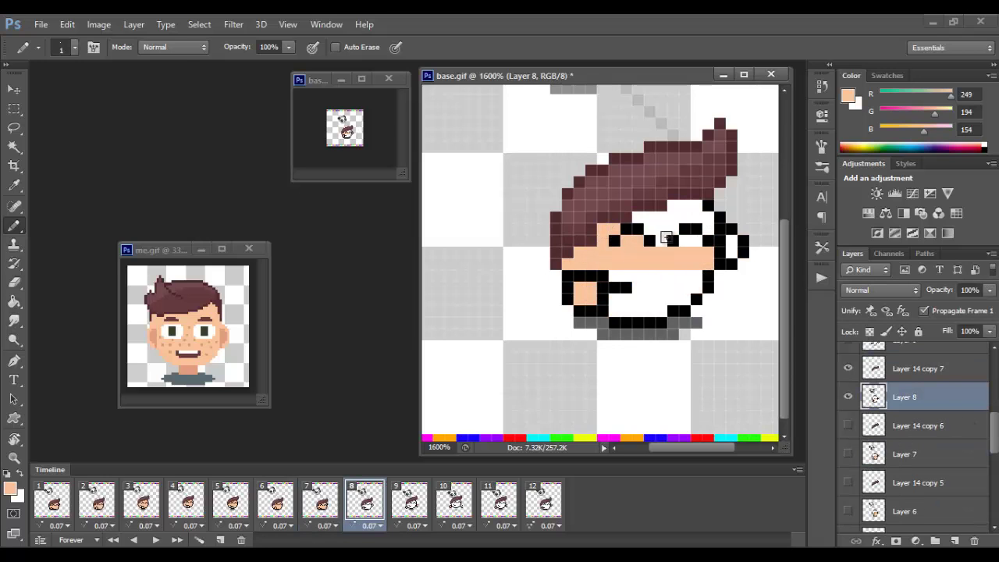
key("Right")
left_click_drag(662, 277, 588, 277)
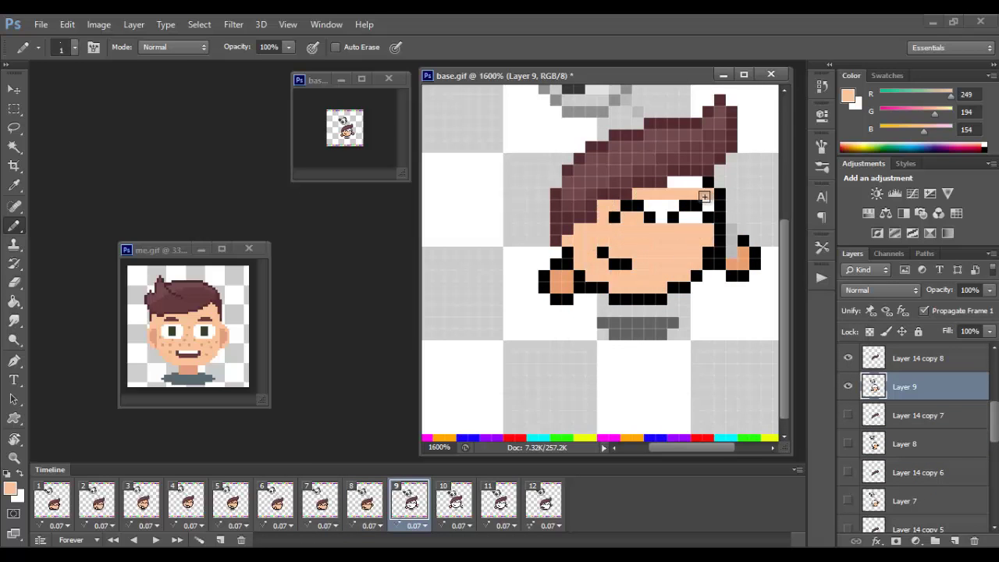
- Fill the face in frame 10 with the light skin tone on Layer 10
left_click(454, 499)
left_click(918, 359)
scroll(918, 370, "up", 2)
left_click(909, 382)
left_click_drag(708, 229, 582, 249)
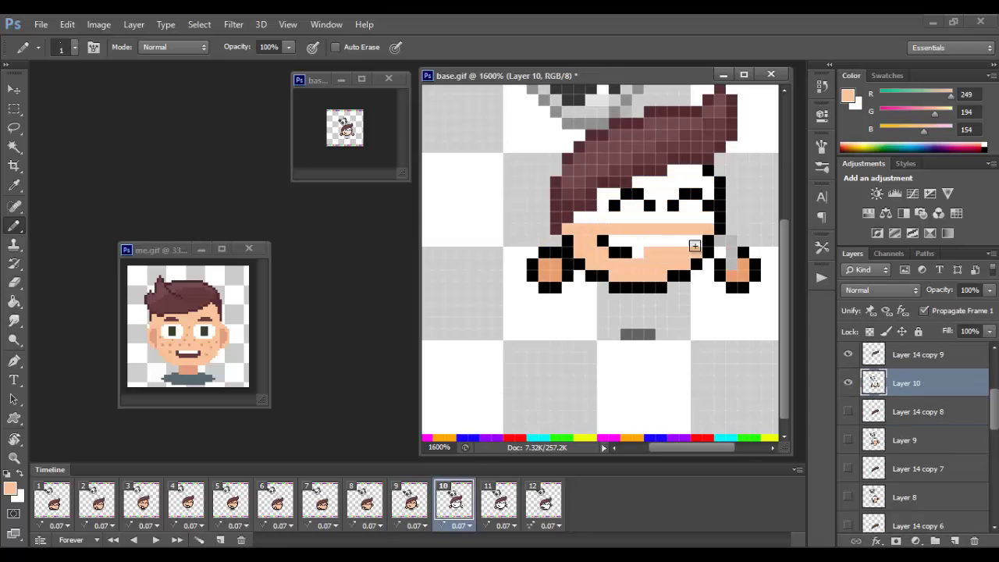
- Recolour the hands in frame 9 with the light skin tone on Layer 9
left_click(907, 440)
left_click(410, 500)
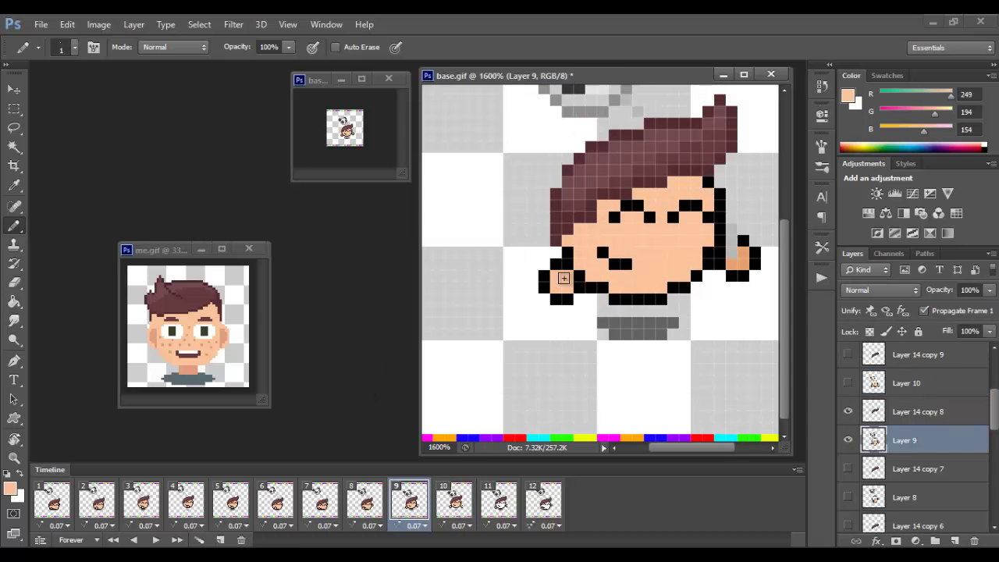
left_click_drag(743, 252, 731, 264)
- Paint the hands and face in frame 11 with the light skin tone on Layer 11
left_click(365, 500)
left_click(499, 500)
left_click_drag(995, 402, 994, 397)
left_click(907, 390)
left_click_drag(743, 252, 731, 264)
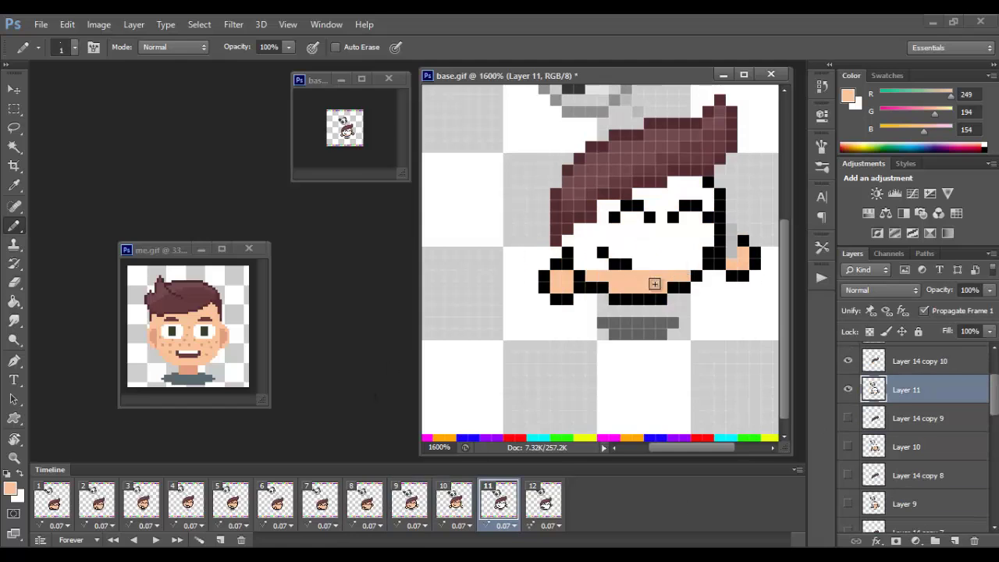
- Fill the face and hand in frame 12 with the light skin tone on Layer 12
key("Right")
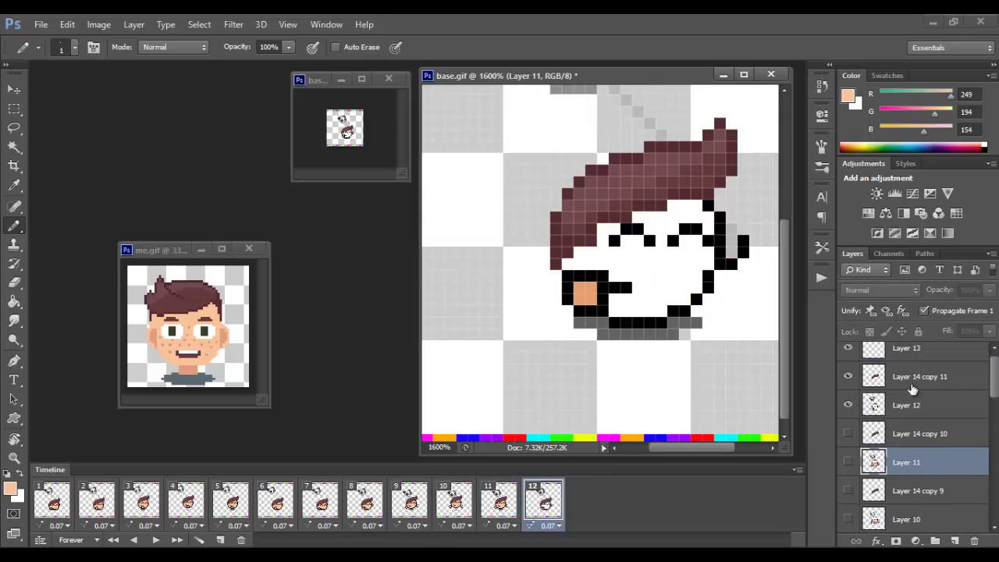
left_click_drag(634, 304, 701, 276)
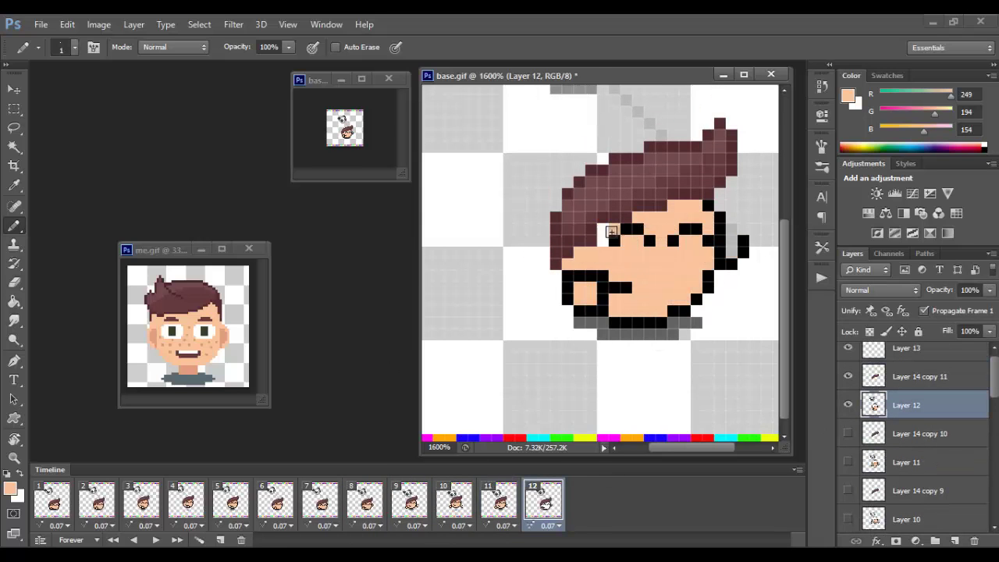
left_click_drag(611, 232, 602, 240)
- Play the animation from frame 1 to check the skin colouring
left_click(53, 500)
left_click(156, 540)
left_click(156, 541)
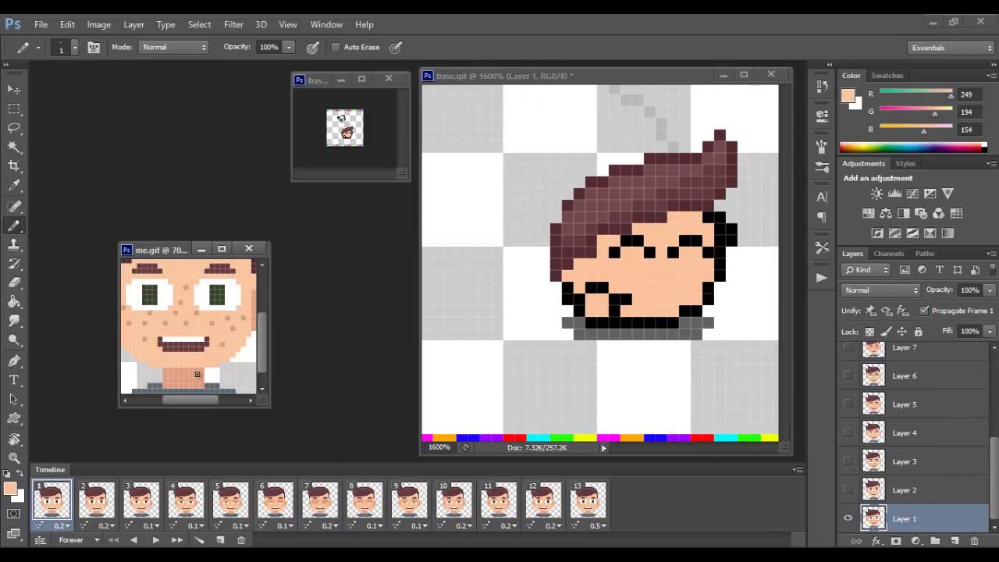
- Sample the freckle brown from me.gif and dot freckles on the faces in frames 1 and 2
key("i")
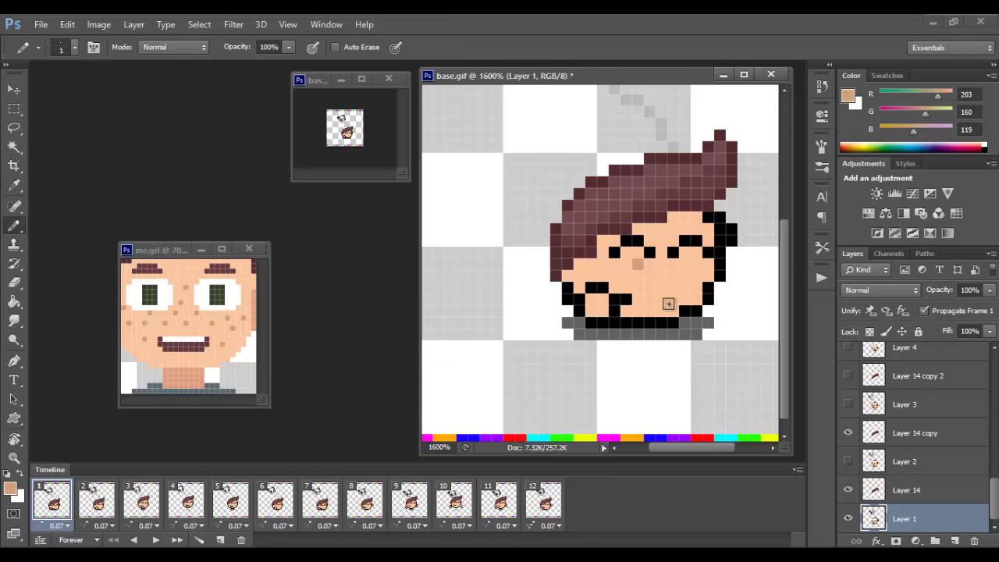
left_click(96, 500)
left_click(906, 462)
left_click(627, 276)
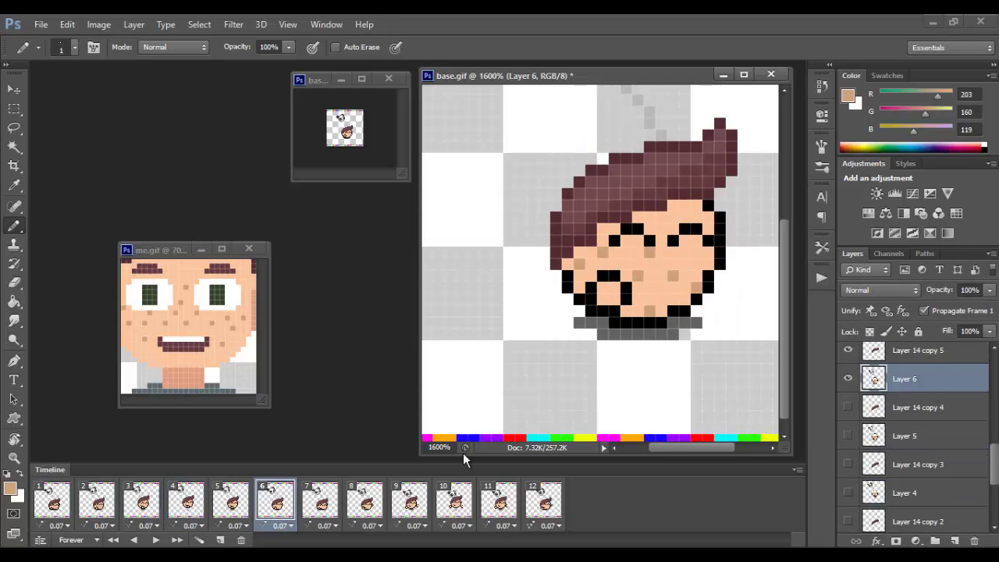
- Dot brown freckles on the face in frame 7 on Layer 7
scroll(906, 422, "up", 3)
left_click(320, 501)
left_click(905, 409)
left_click(638, 276)
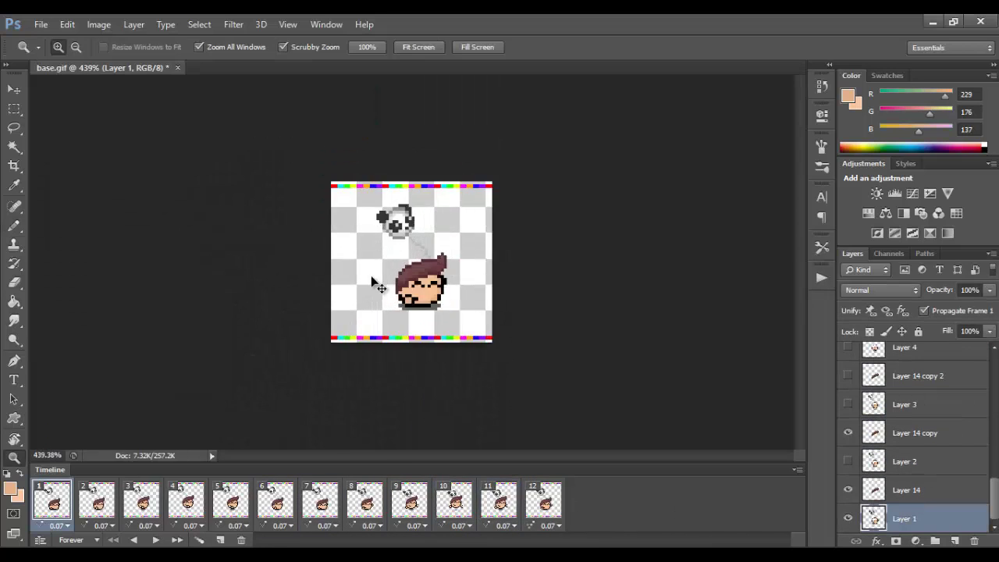
- Preview the animated GIF in the Save for Web dialog without exporting it
left_click_drag(380, 285, 493, 321)
left_click(40, 25)
left_click(70, 225)
left_click(789, 506)
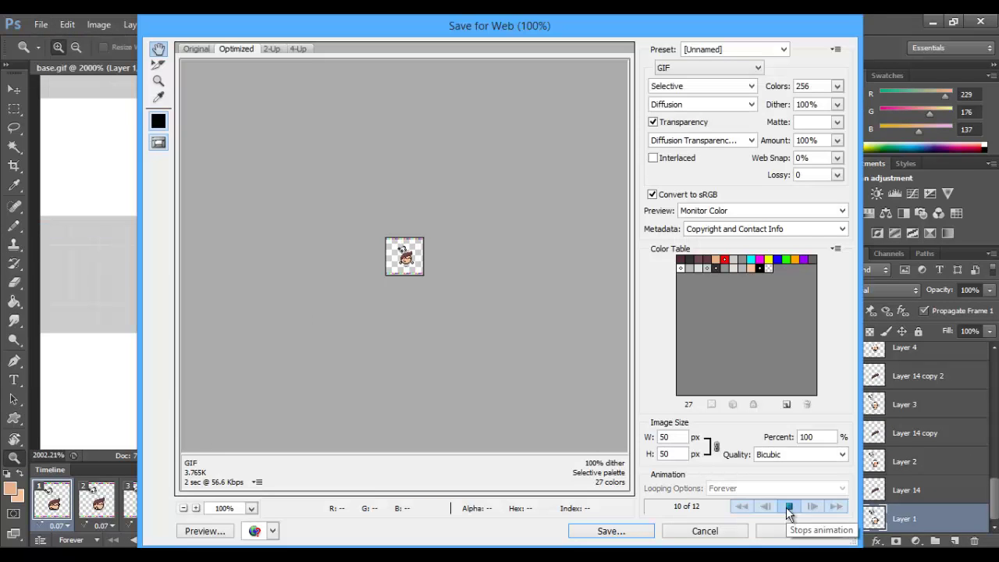
left_click(723, 533)
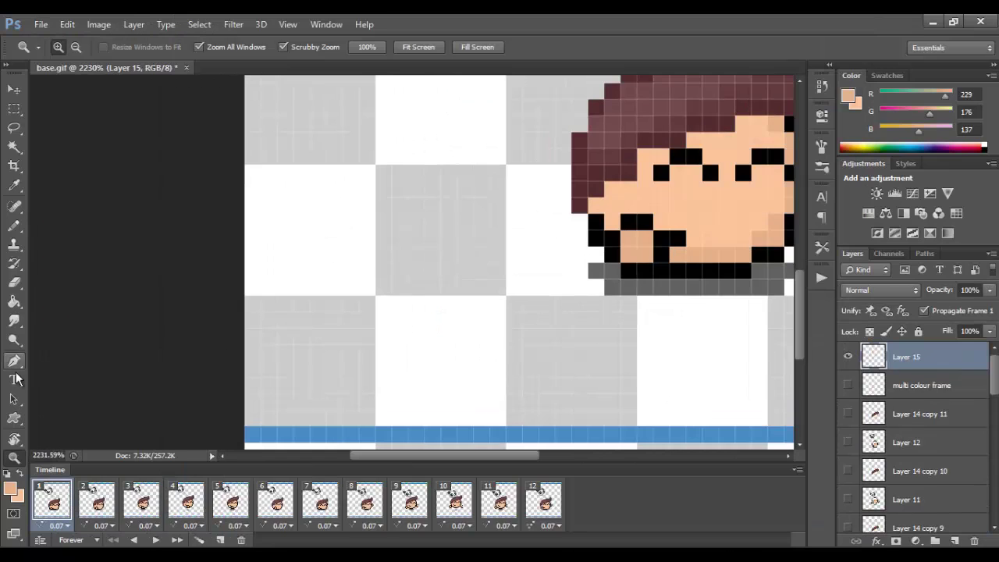
- Try drawing black pixel-art initials above the lower blue border on Layer 15, spacing the second letter away from the D
key("b")
left_click(11, 473)
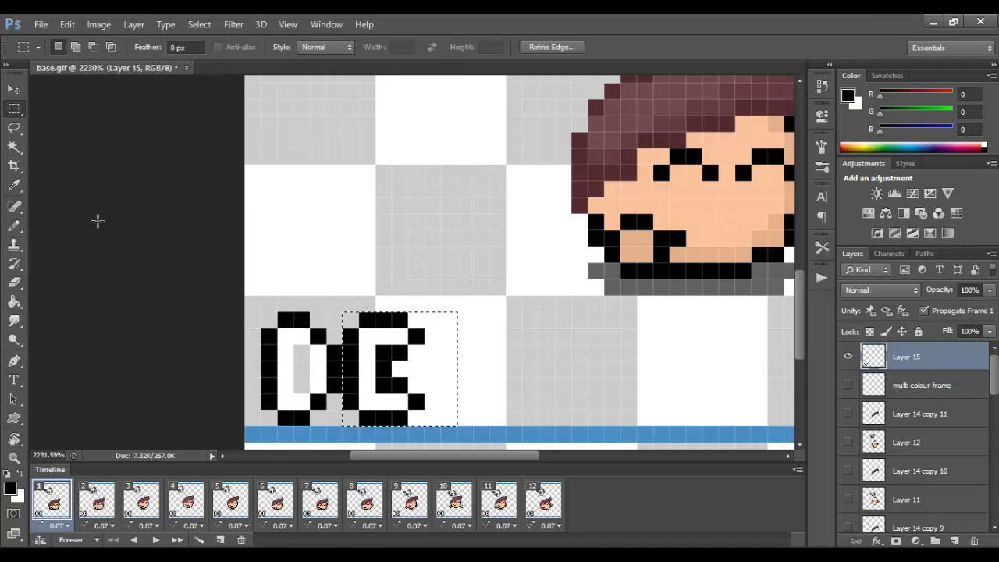
key("v")
key("Right")
scroll(921, 468, "down", 10)
left_click(985, 519)
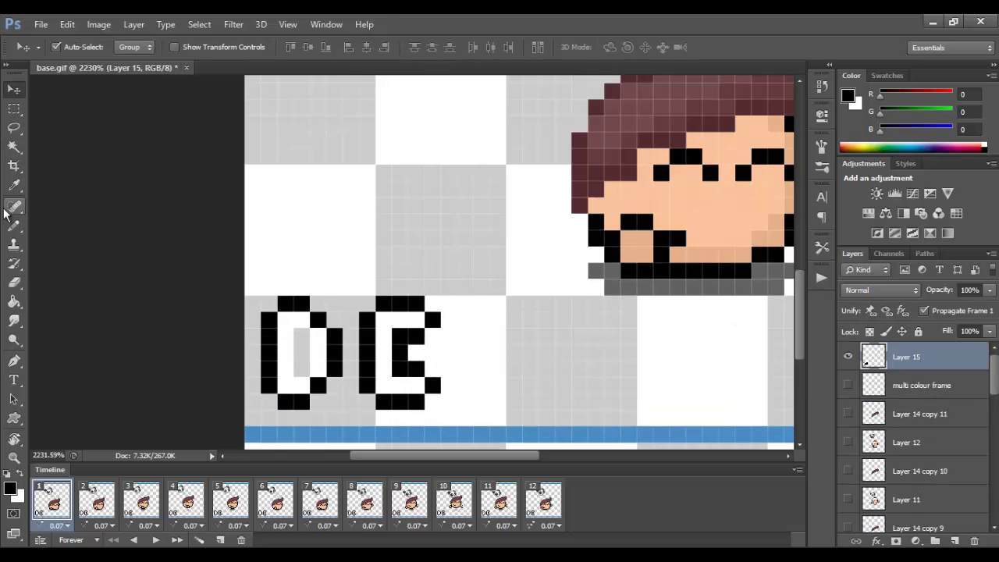
key("b")
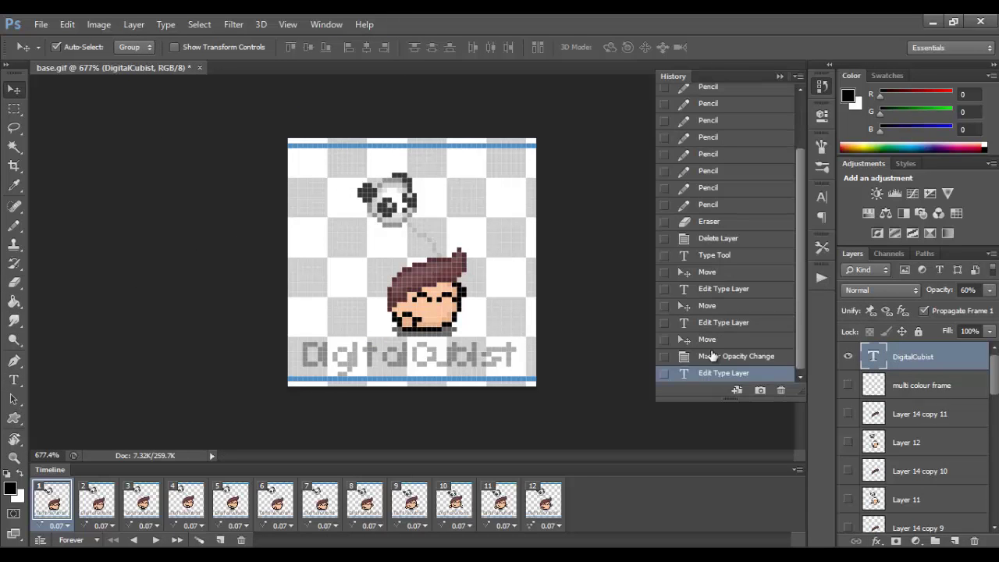
- Revert the opacity change on the DigitalCubist text and restyle it with a pixel font, trying 04b03 and Pocket Pixel
left_click(707, 338)
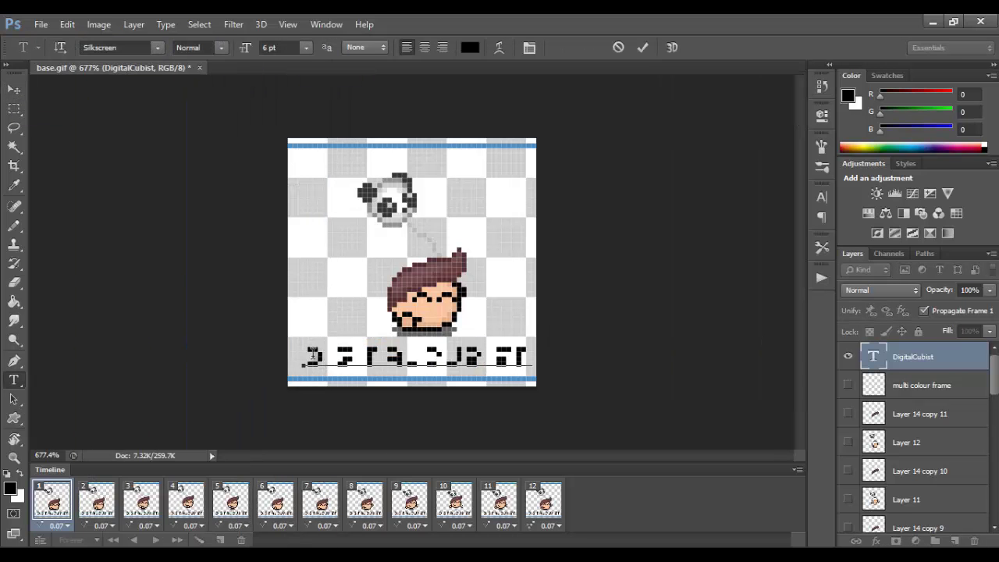
left_click(158, 48)
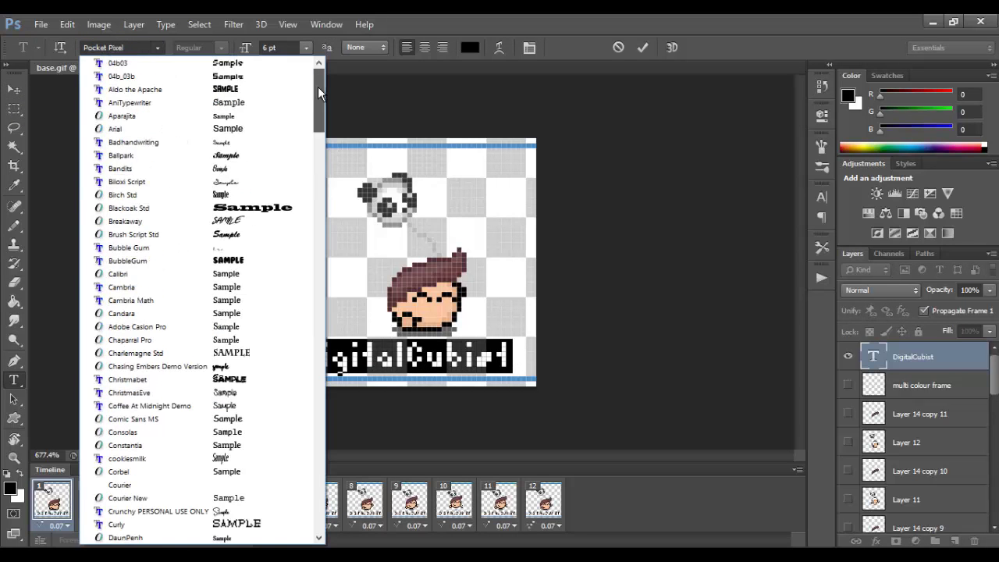
left_click(121, 63)
type("Pock")
key("ctrl+t")
key("Return")
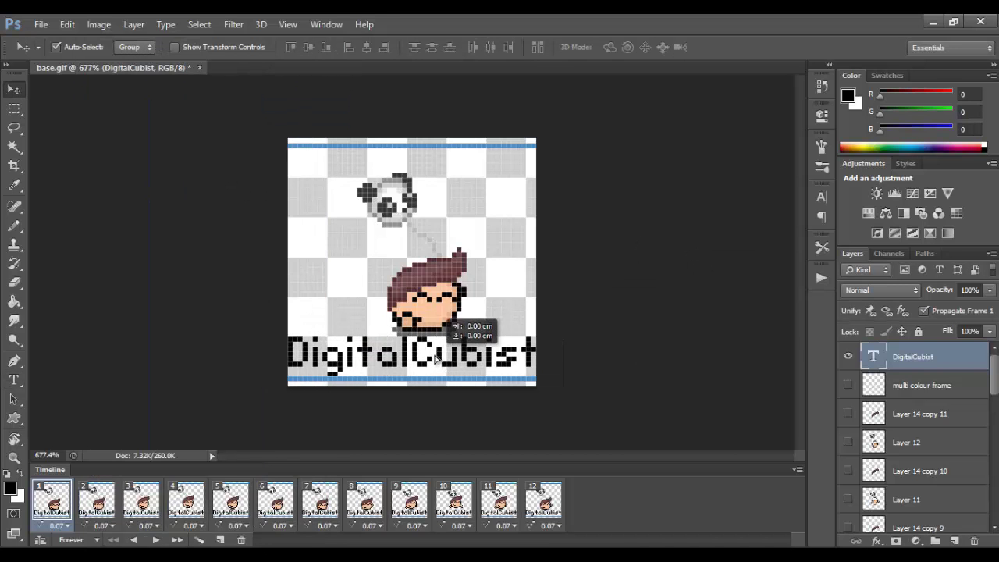
- Rasterize the DigitalCubist text and pencil a one-pixel white outline around its letters
scroll(289, 426, "up", 5)
scroll(283, 422, "up", 1)
key("x")
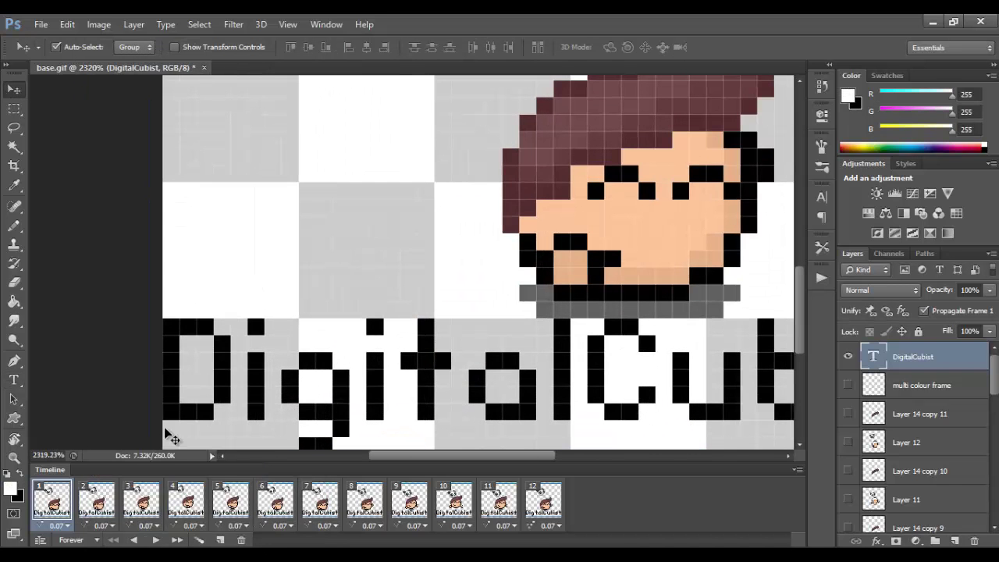
key("b")
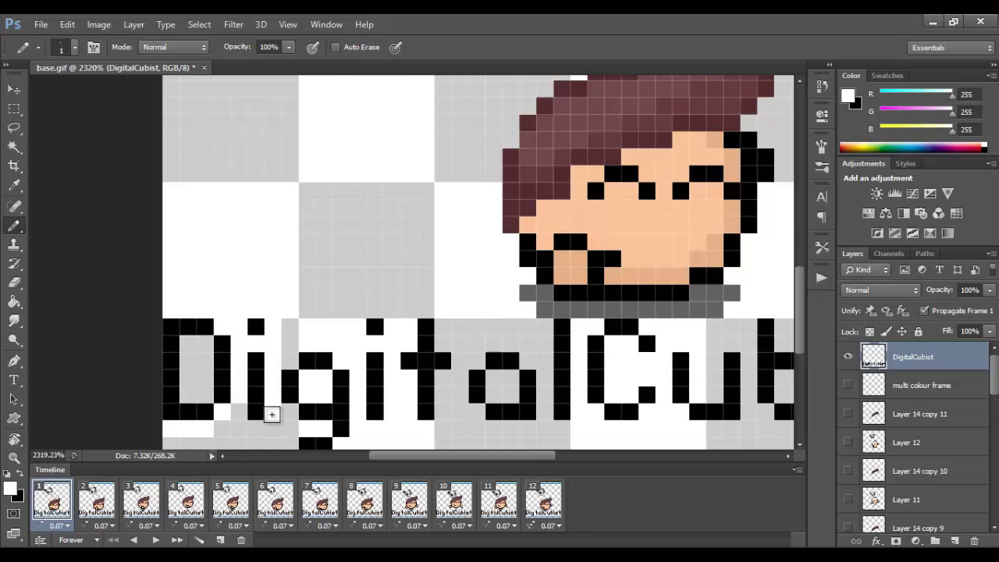
scroll(780, 311, "down", 1)
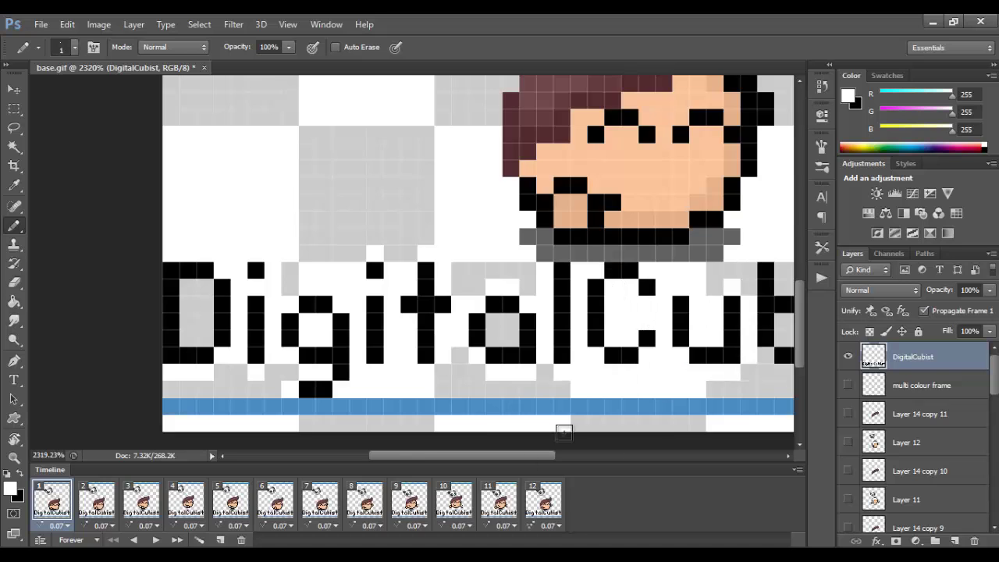
scroll(563, 432, "right", 4)
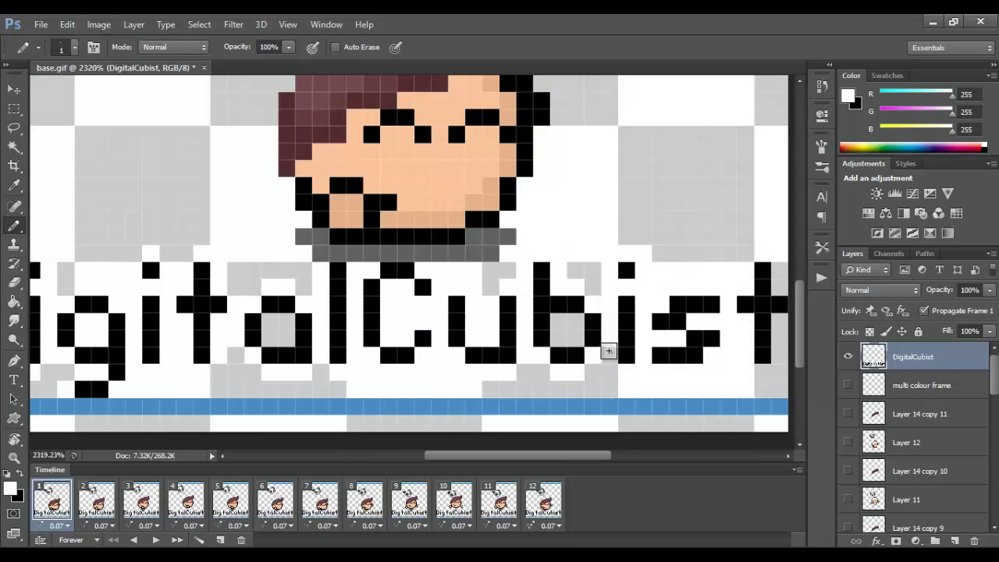
scroll(752, 366, "right", 3)
left_click_drag(595, 321, 596, 355)
left_click_drag(595, 287, 595, 270)
- Check the outlined lettering at 100% zoom and in the Save for Web preview
double_click(14, 458)
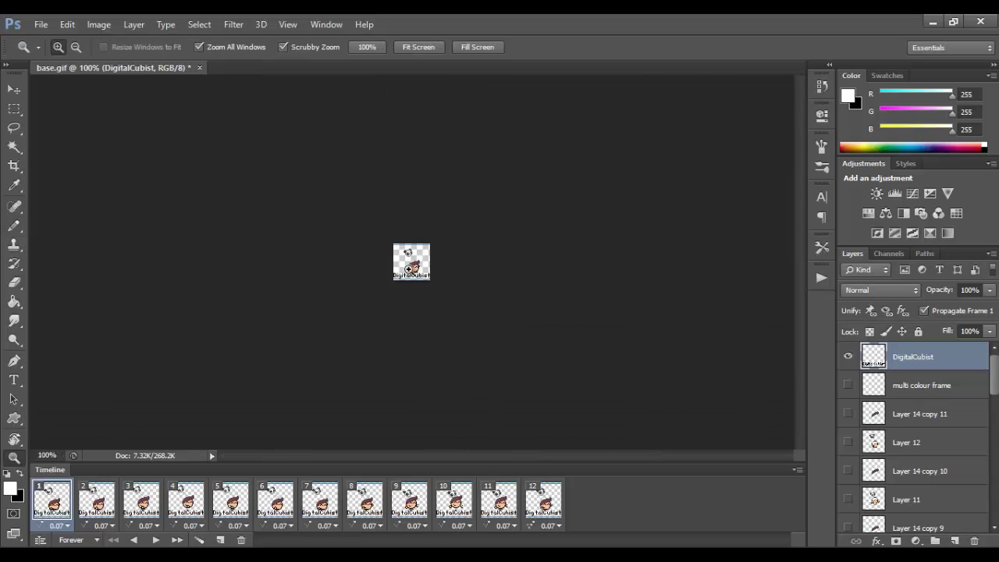
left_click_drag(39, 312, 67, 308)
left_click(41, 24)
left_click(71, 228)
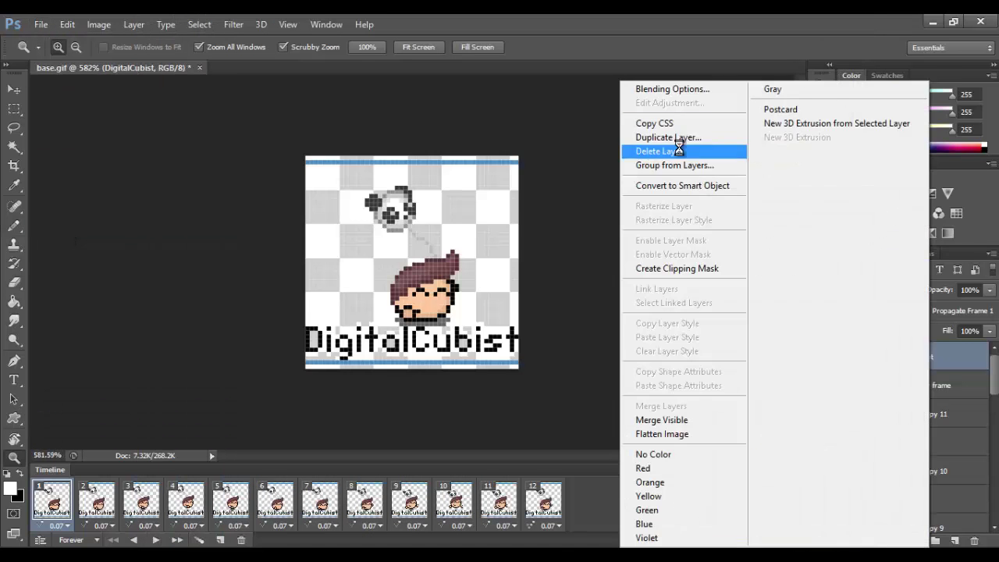
- Keep the DigitalCubist layer and erase all its letters except the D and the C with an enlarged eraser
left_click(671, 149)
key("ctrl+z")
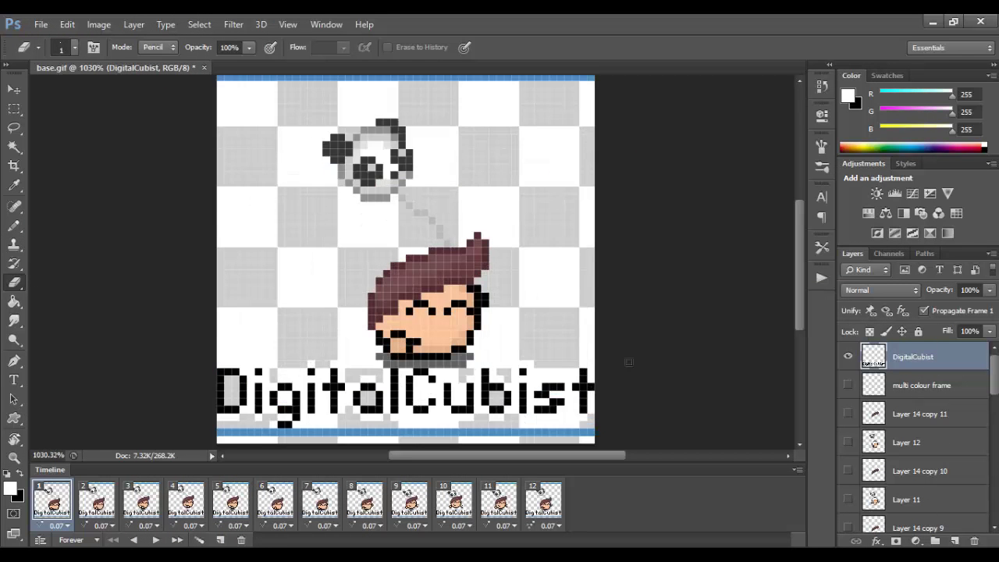
scroll(629, 362, "down", 3)
key("]")
key("]")
key("]")
key("]")
key("]")
key("]")
key("]")
key("]")
left_click_drag(546, 283, 568, 313)
left_click_drag(336, 284, 291, 285)
- Move the C next to the D and shift the initials slightly inward from the canvas edge
left_click(14, 89)
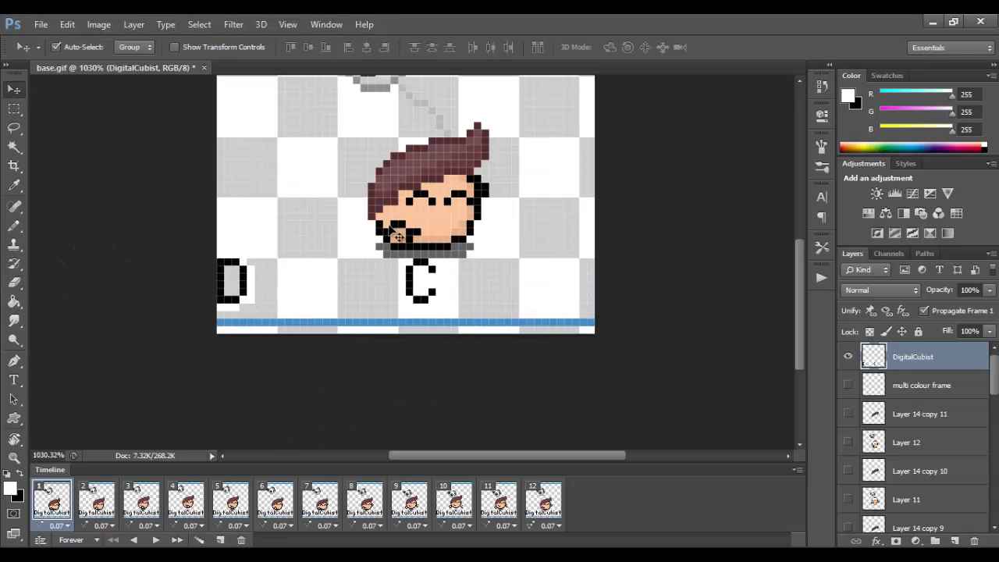
mouse_move(397, 234)
left_mouse_down()
mouse_move(495, 234)
mouse_move(553, 311)
left_mouse_up()
left_click(14, 109)
left_click_drag(527, 283, 384, 282)
left_click(14, 90)
left_click_drag(520, 282, 256, 289)
left_click(14, 108)
left_click(125, 234)
left_click(14, 90)
- Add a new layer beneath all the others and fill it with solid red
scroll(951, 531, "down", 10)
left_click(951, 518)
left_click(955, 540)
left_click(20, 473)
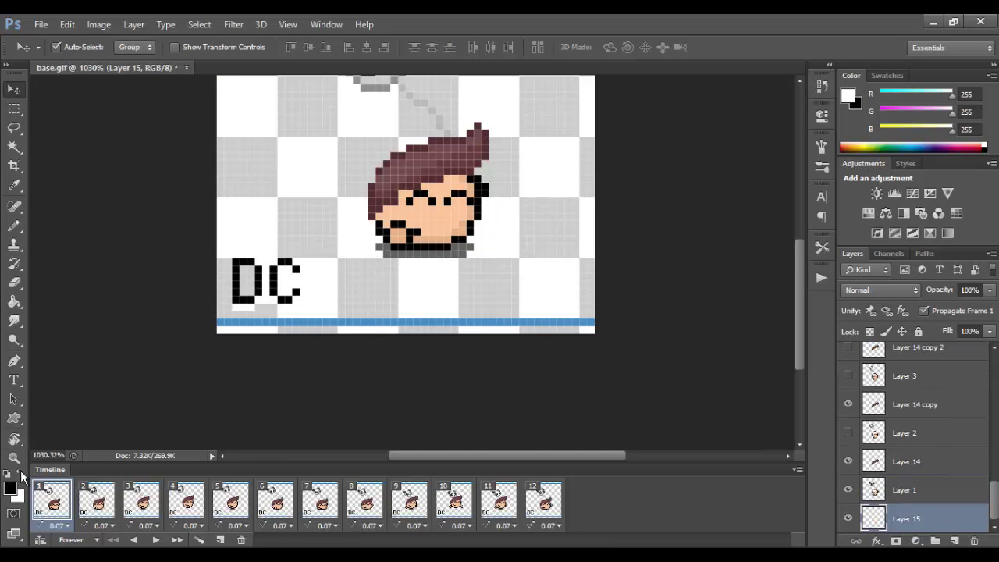
left_click(14, 302)
left_click(257, 234)
left_click(8, 489)
left_click(593, 174)
left_click(278, 244)
- Paint a white box behind and around the DC initials on the DigitalCubist layer
scroll(924, 437, "up", 10)
left_click(925, 357)
left_click(284, 276)
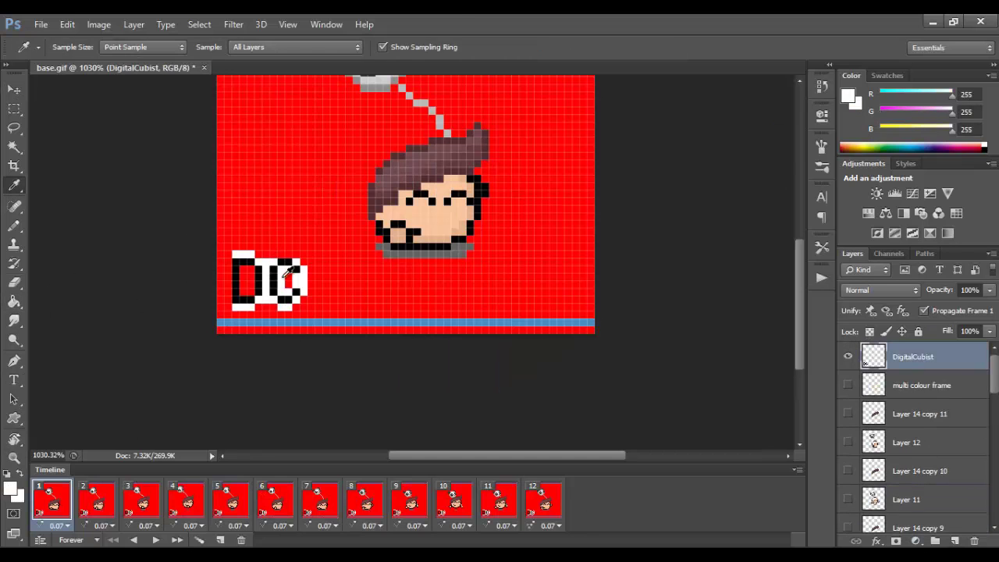
scroll(228, 325, "up", 5)
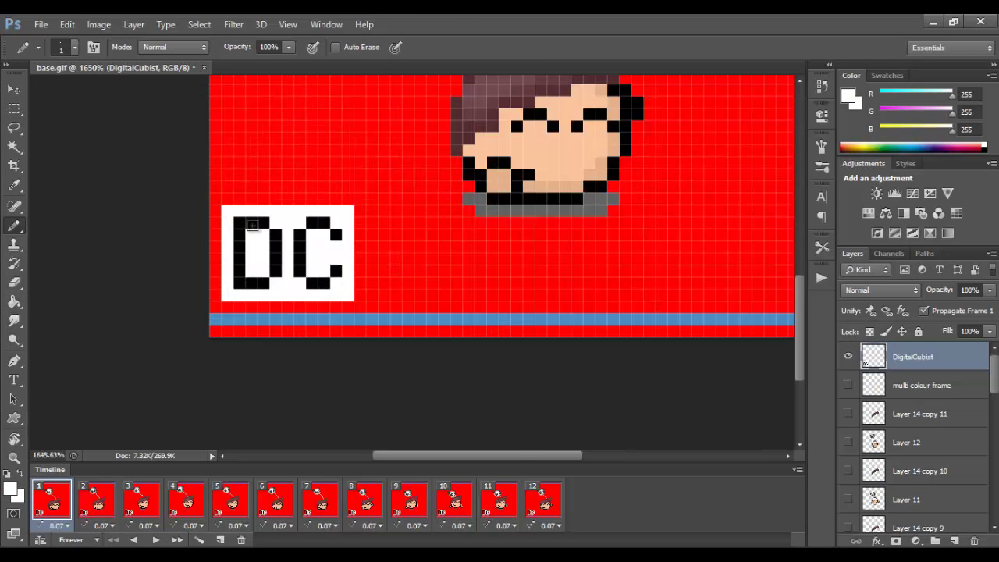
- Erase the corner pixels of the white box around the DC initials with a one-pixel eraser
key("e")
key("[")
key("[")
key("[")
key("[")
key("[")
key("[")
key("[")
key("[")
left_click(210, 210)
left_click(402, 210)
left_click(404, 346)
left_click(210, 345)
scroll(380, 270, "down", 2)
key("ctrl+0")
- Delete the red background layer and play back the animation
scroll(924, 445, "down", 10)
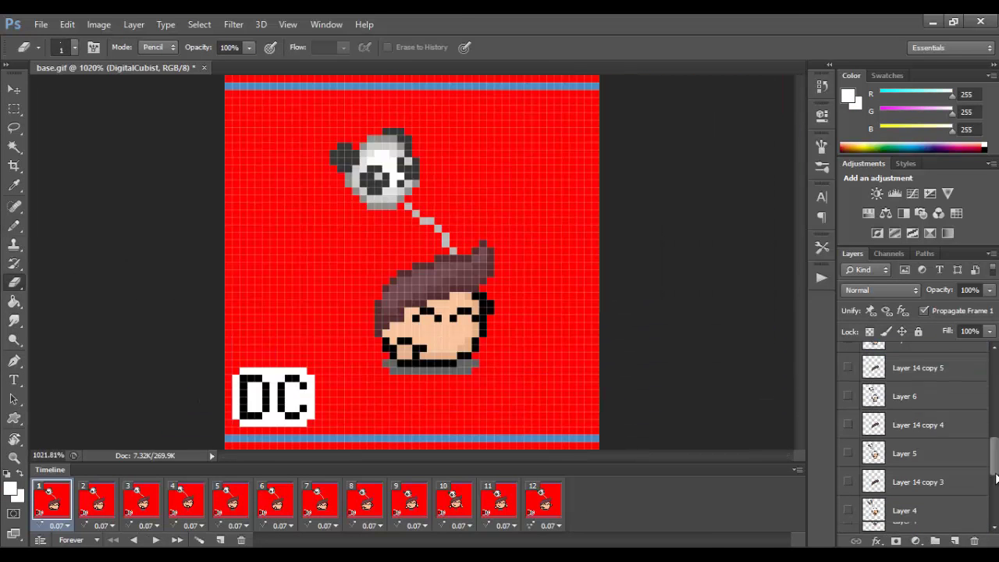
right_click(921, 519)
left_click(722, 122)
key("z")
right_click(365, 335)
left_click(416, 359)
key("space")
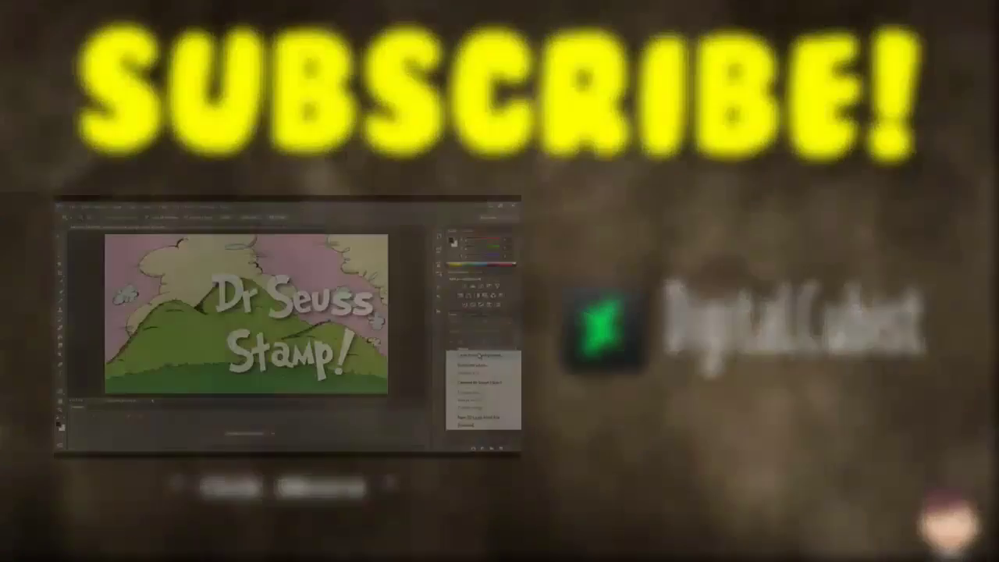